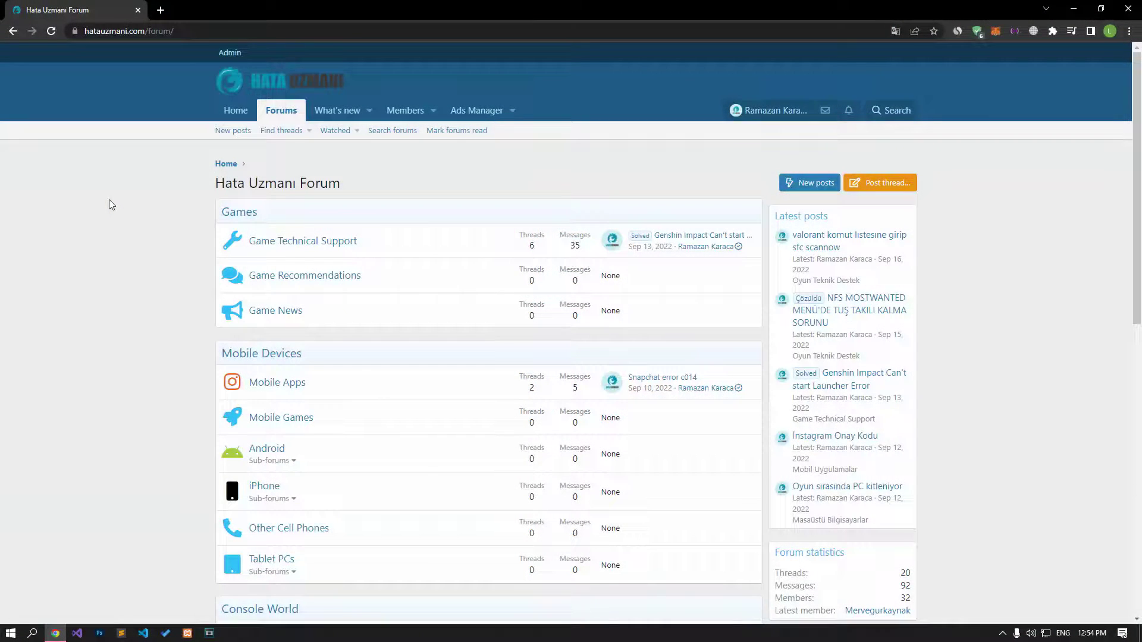
Look over the Hata Uzmanı forum's category list and start a new thread.
{"action": "scroll", "coordinate": [109, 198], "scroll_direction": "down", "scroll_amount": 1}
{"action": "scroll", "coordinate": [108, 198], "scroll_direction": "down", "scroll_amount": 9}
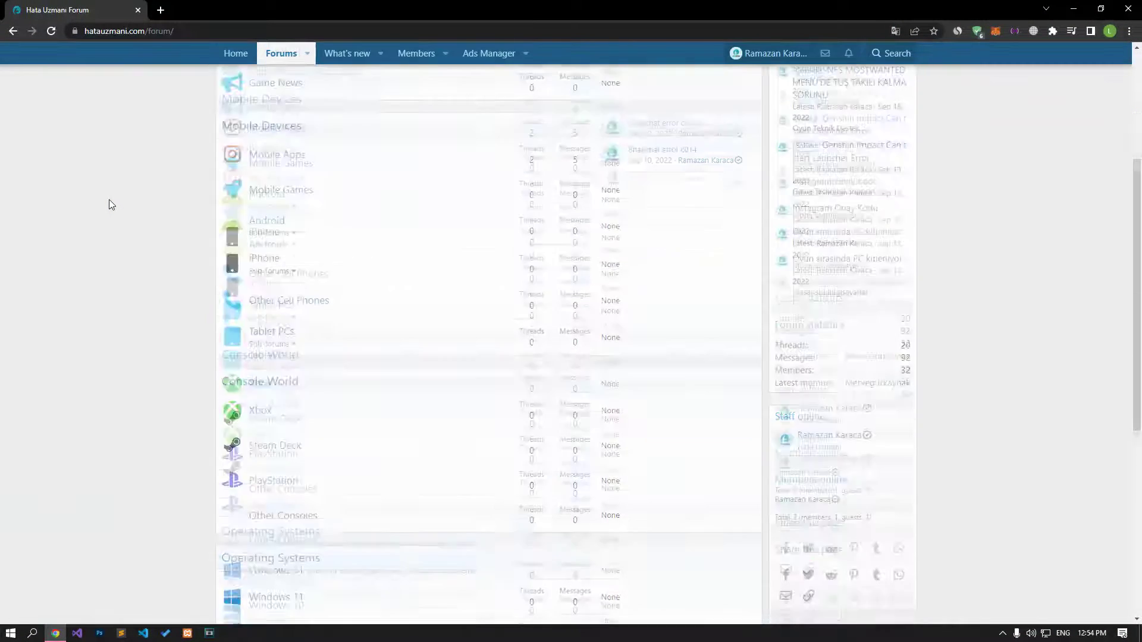
{"action": "scroll", "coordinate": [108, 200], "scroll_direction": "up", "scroll_amount": 10}
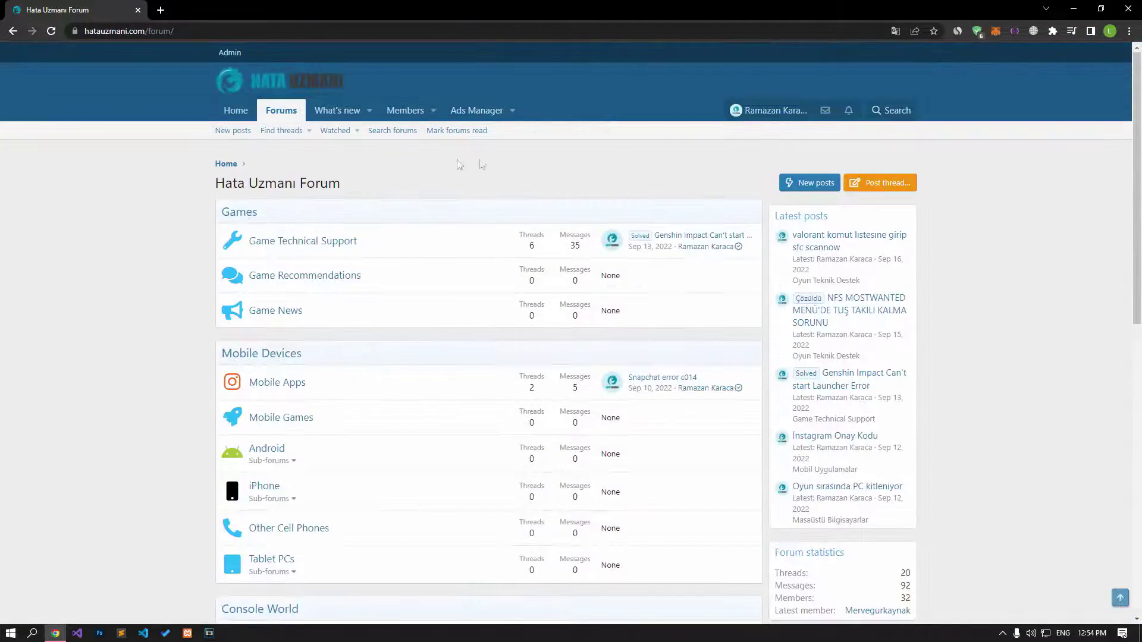
{"action": "left_click", "coordinate": [908, 185]}
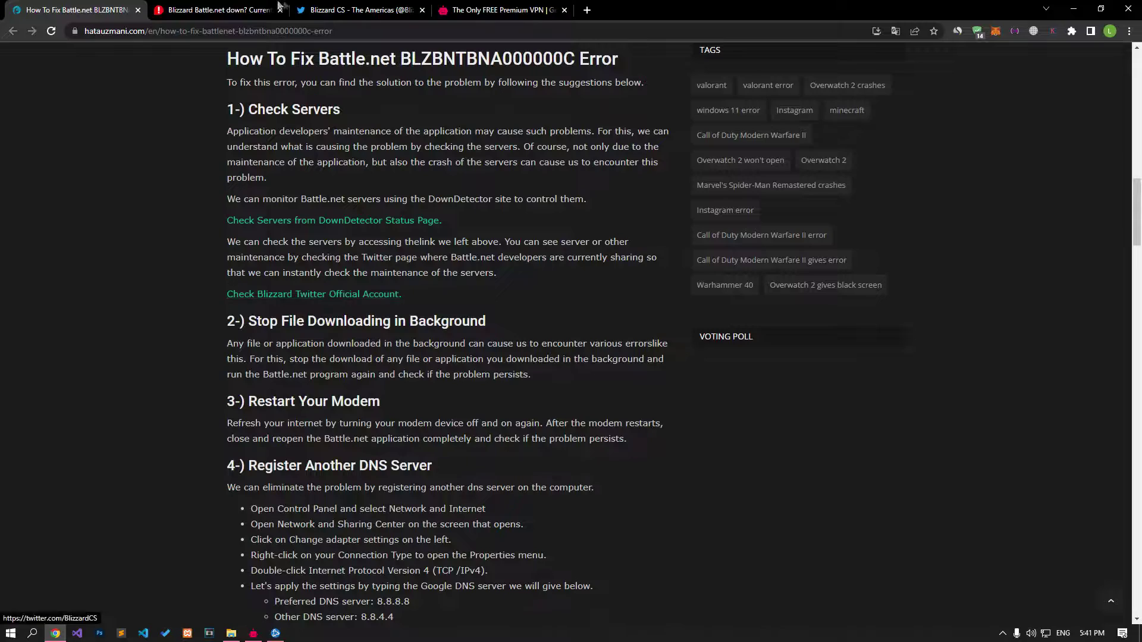
{"action": "left_click", "coordinate": [250, 10]}
{"action": "mouse_move", "coordinate": [440, 402]}
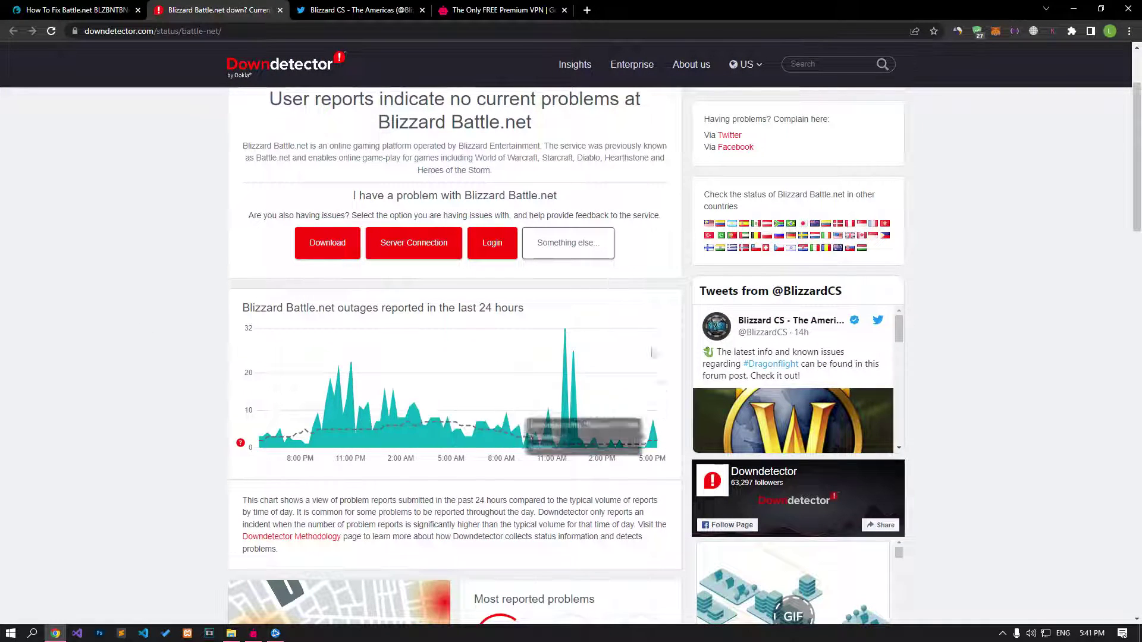
{"action": "left_click", "coordinate": [342, 9]}
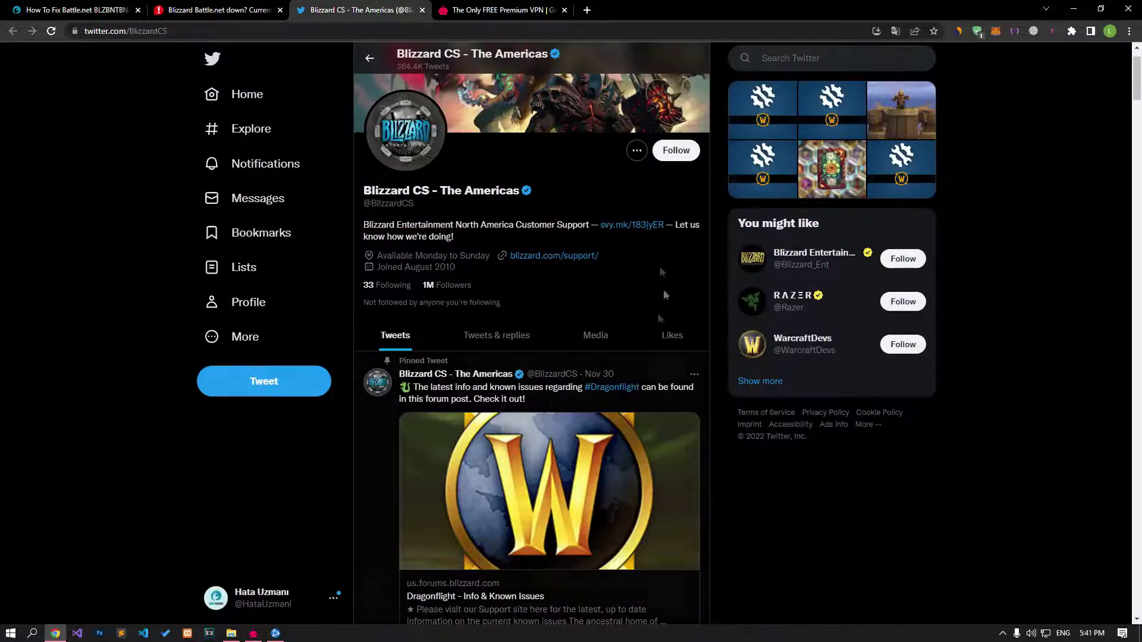
{"action": "scroll", "coordinate": [605, 343], "scroll_direction": "down", "scroll_amount": 7}
{"action": "scroll", "coordinate": [604, 343], "scroll_direction": "down", "scroll_amount": 10}
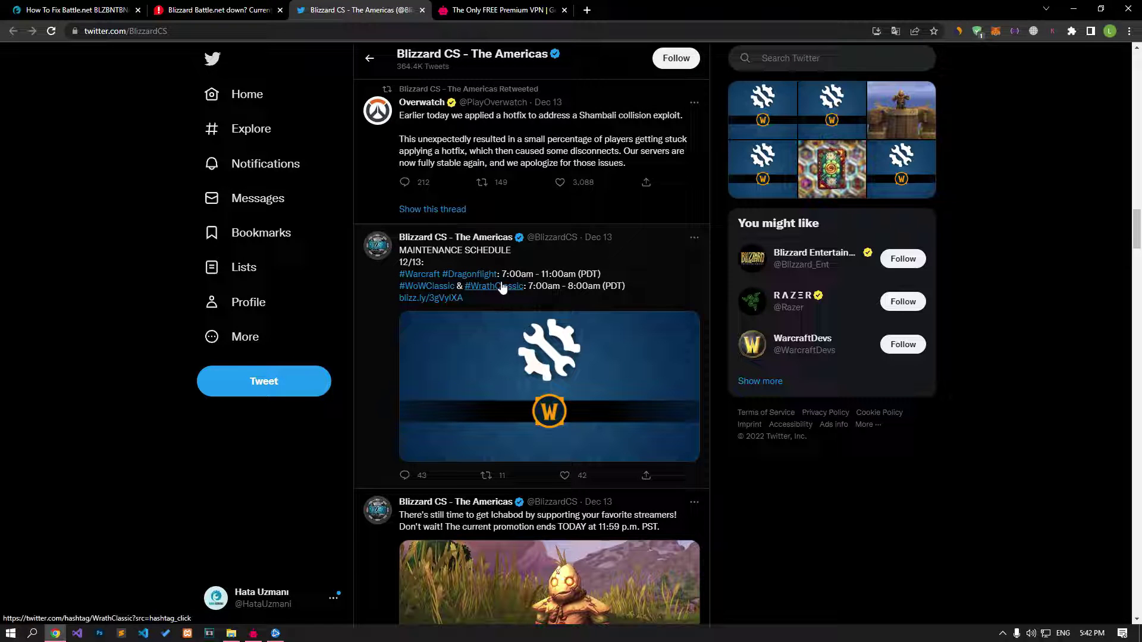
Close the Downdetector and Twitter pages and go back to the guide's "Register Another DNS Server" section.
{"action": "left_click", "coordinate": [280, 10]}
{"action": "left_click", "coordinate": [113, 10]}
{"action": "left_click", "coordinate": [280, 10]}
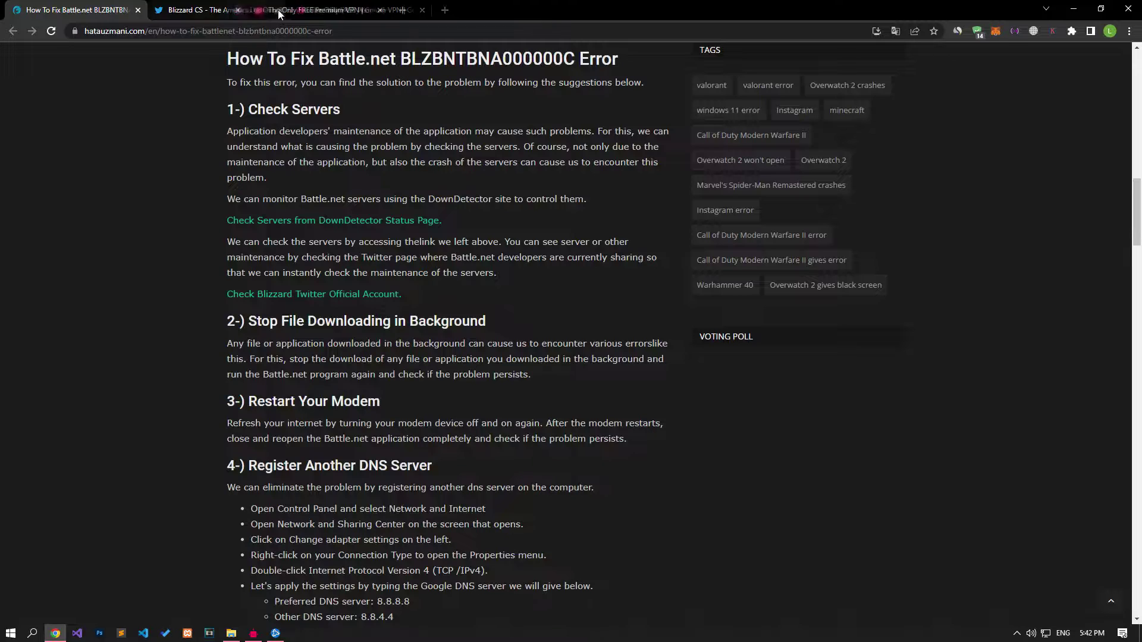
{"action": "scroll", "coordinate": [148, 321], "scroll_direction": "down", "scroll_amount": 4}
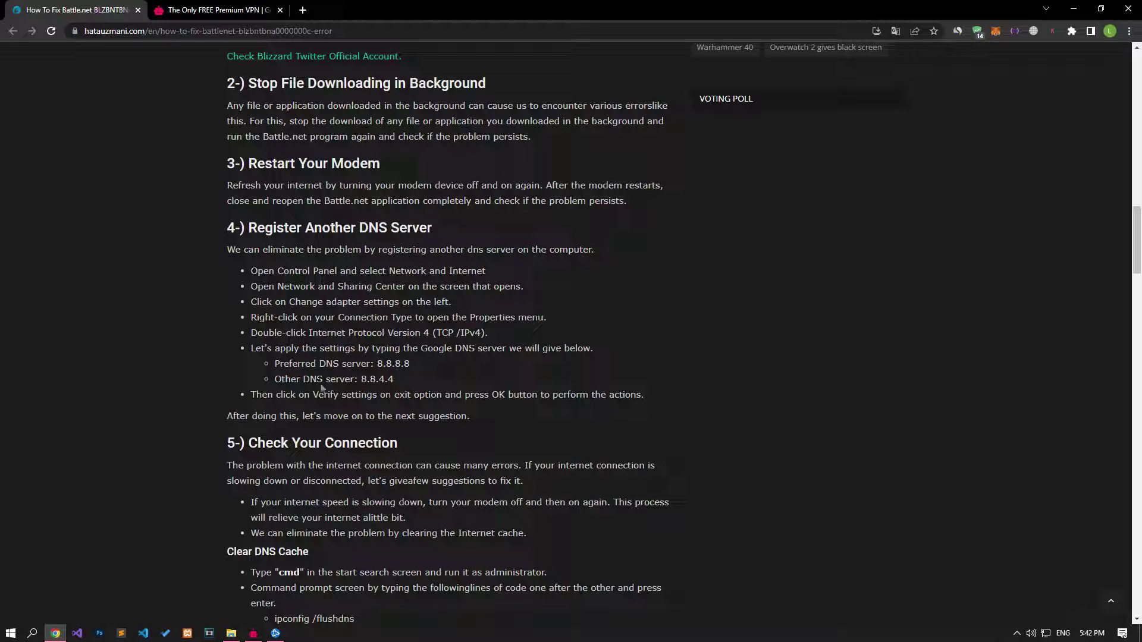
Open the Internet Protocol Version 4 (TCP/IPv4) properties of the Ethernet adapter from the Windows network settings.
{"action": "right_click", "coordinate": [1045, 634]}
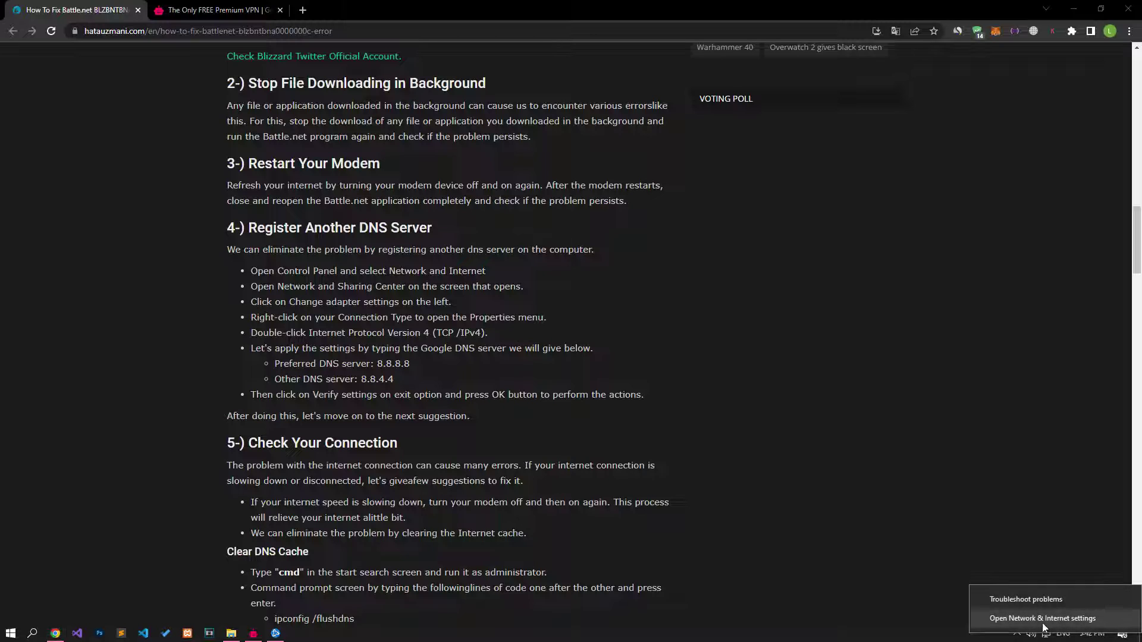
{"action": "left_click", "coordinate": [1042, 619]}
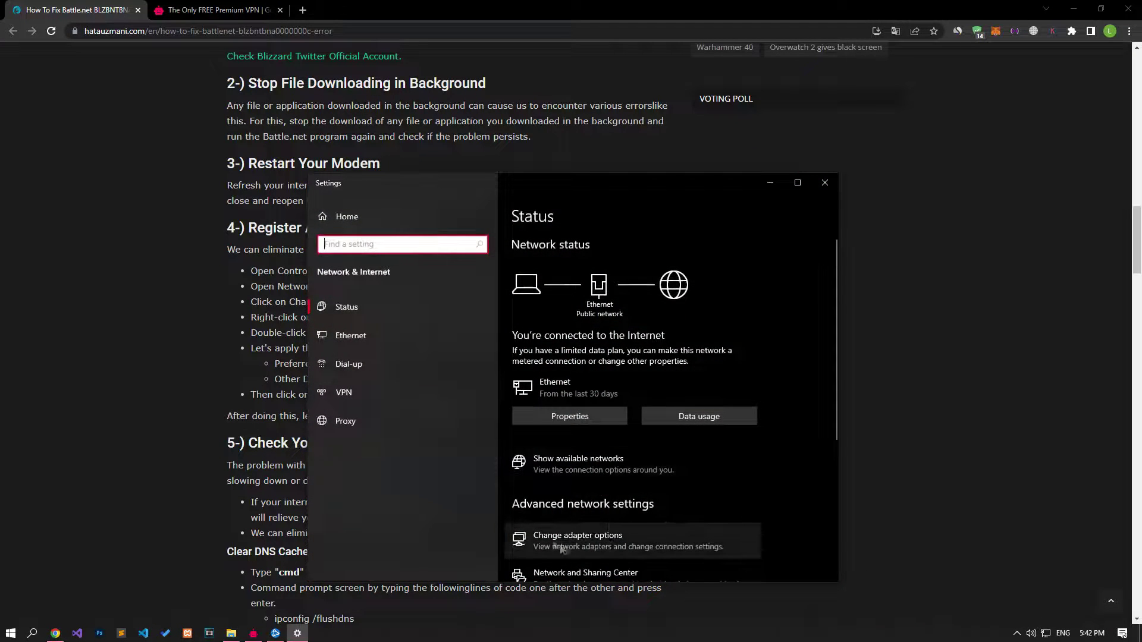
{"action": "left_click", "coordinate": [602, 542]}
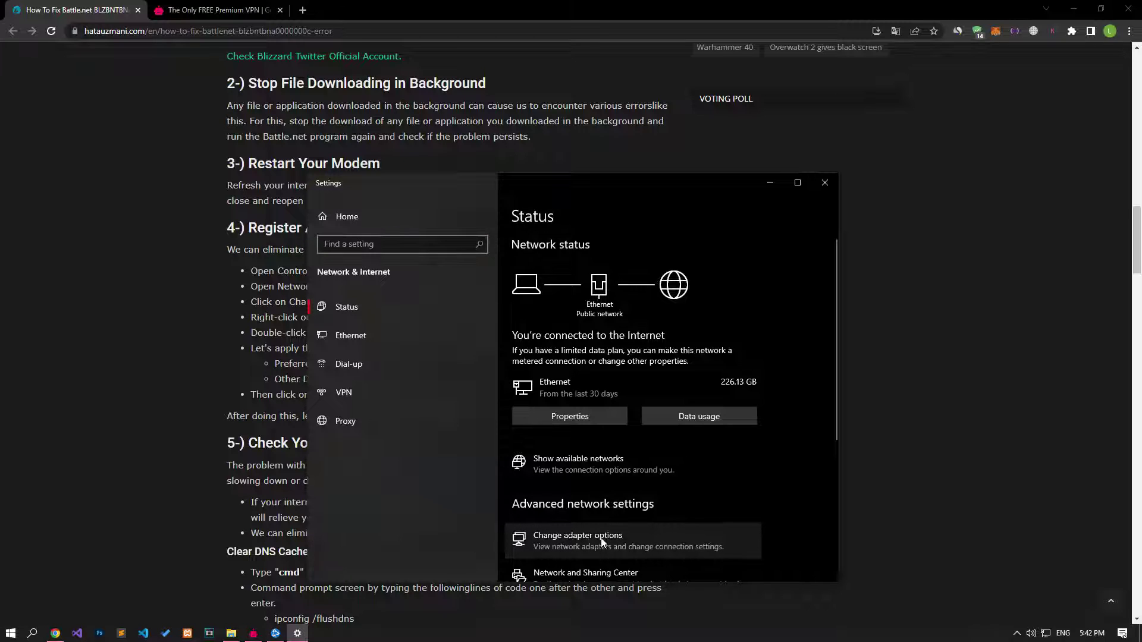
{"action": "left_click", "coordinate": [315, 112]}
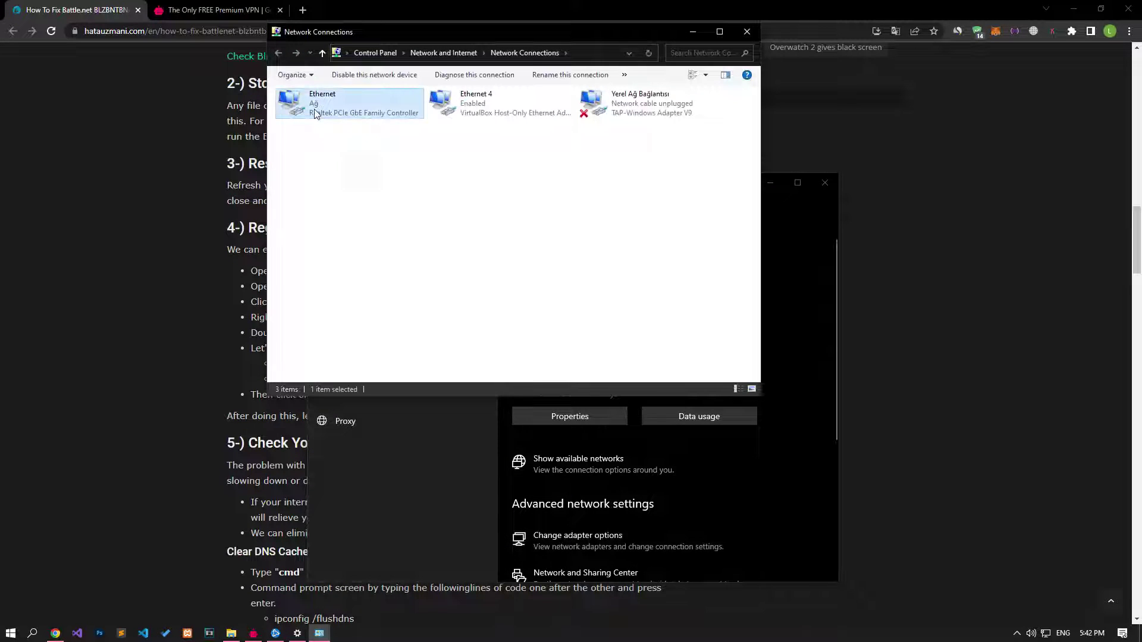
{"action": "right_click", "coordinate": [315, 113]}
{"action": "left_click", "coordinate": [356, 224]}
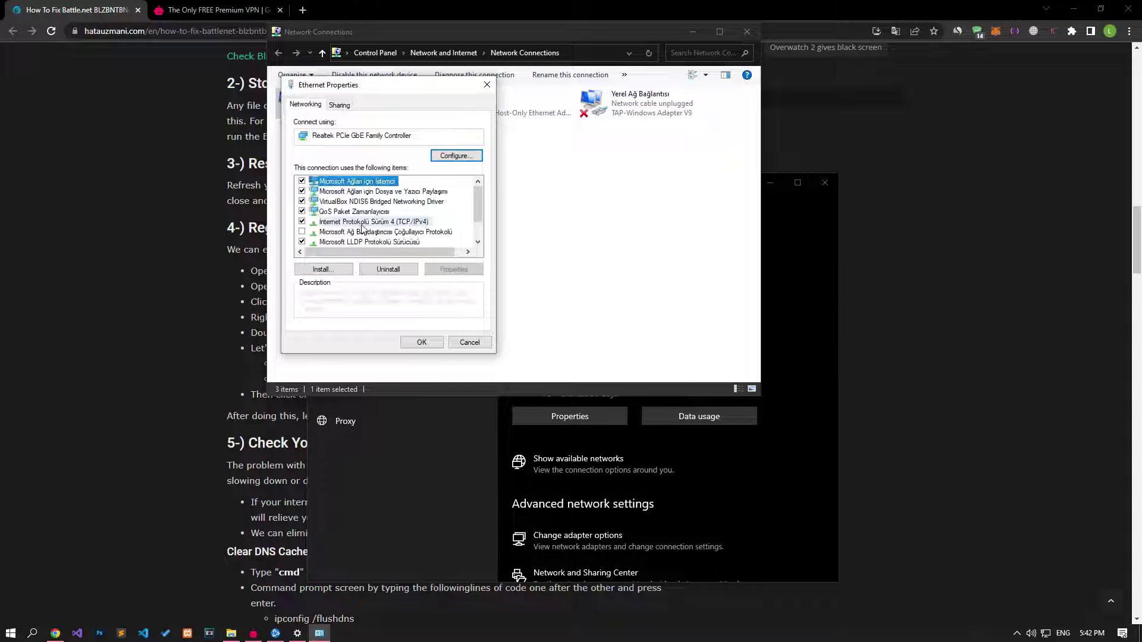
{"action": "left_click", "coordinate": [362, 224]}
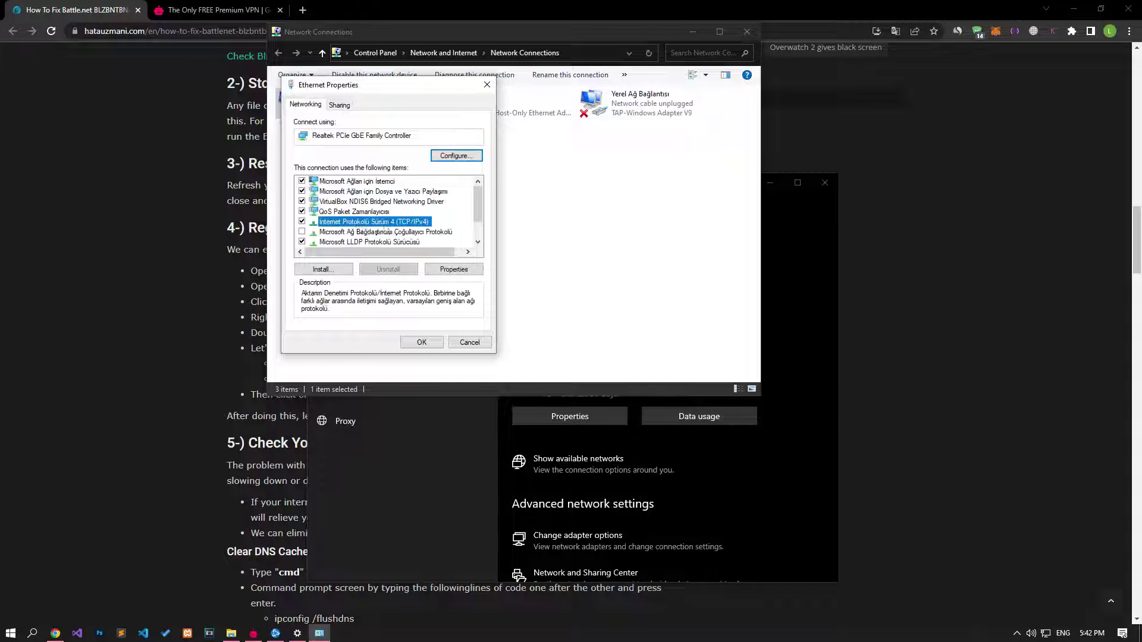
{"action": "double_click", "coordinate": [423, 223]}
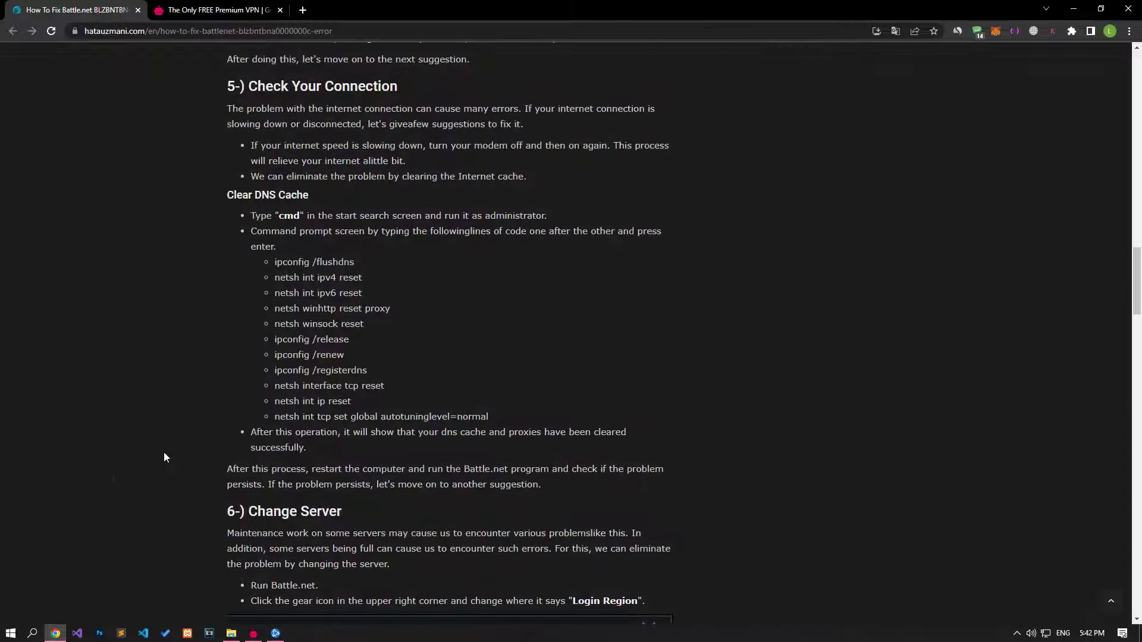
Find Command Prompt with the search term cmd and run it as administrator.
{"action": "left_click", "coordinate": [11, 632]}
{"action": "type", "text": "cmd"}
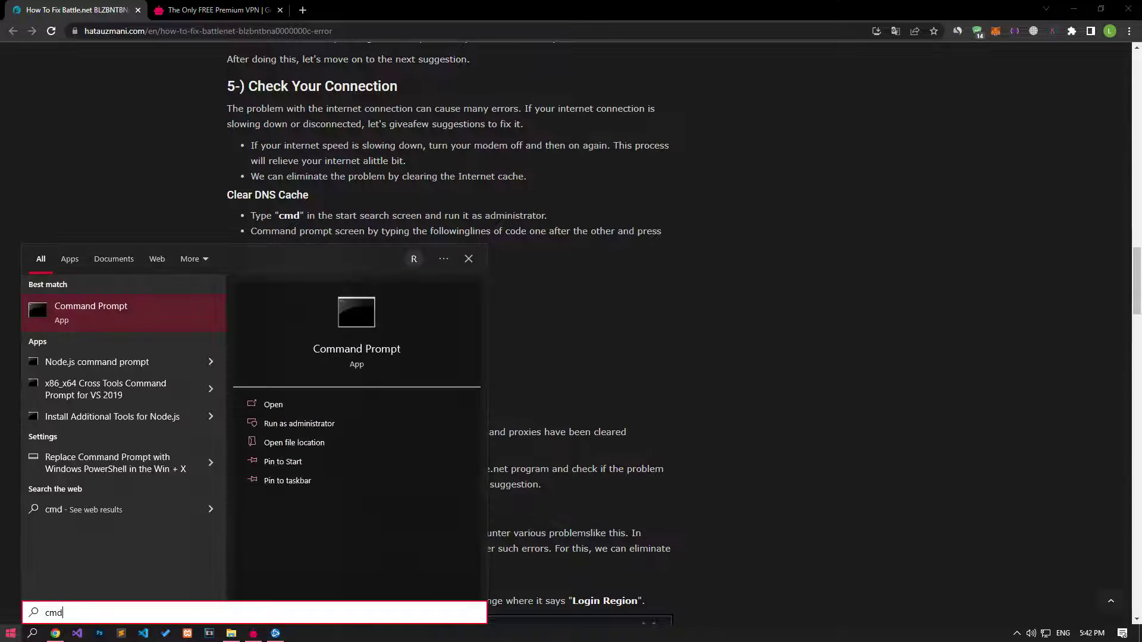
{"action": "left_click", "coordinate": [288, 422]}
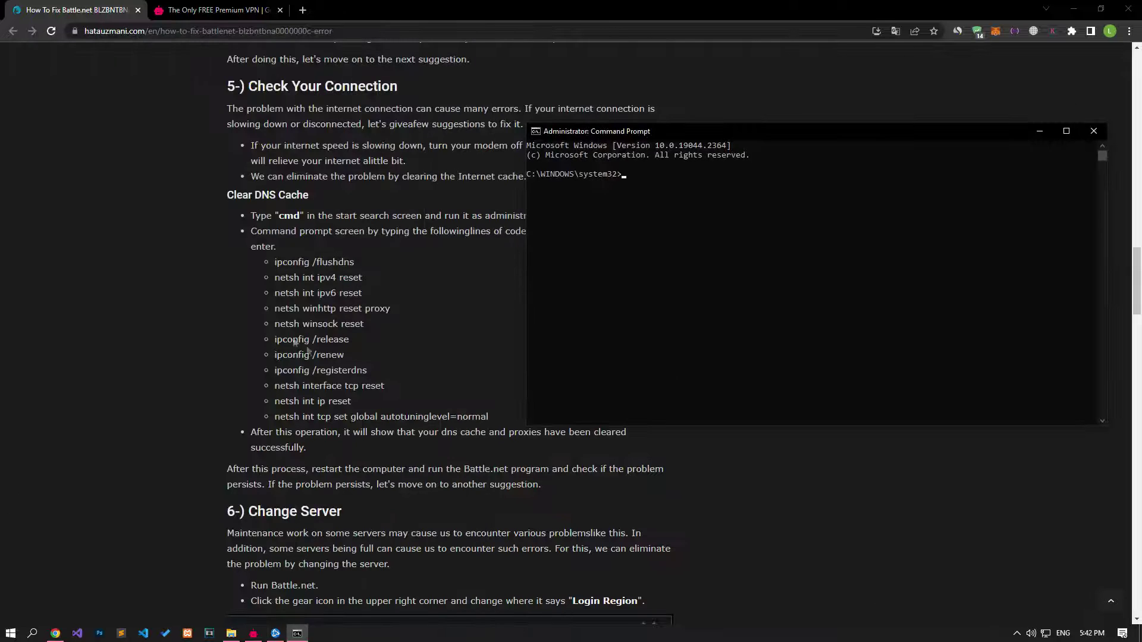
Copy "ipconfig /flushdns" from the guide and run it in the administrator Command Prompt.
{"action": "triple_click", "coordinate": [304, 262]}
{"action": "key", "text": "ctrl+c"}
{"action": "key", "text": "alt+Tab"}
{"action": "key", "text": "ctrl+v"}
{"action": "key", "text": "Return"}
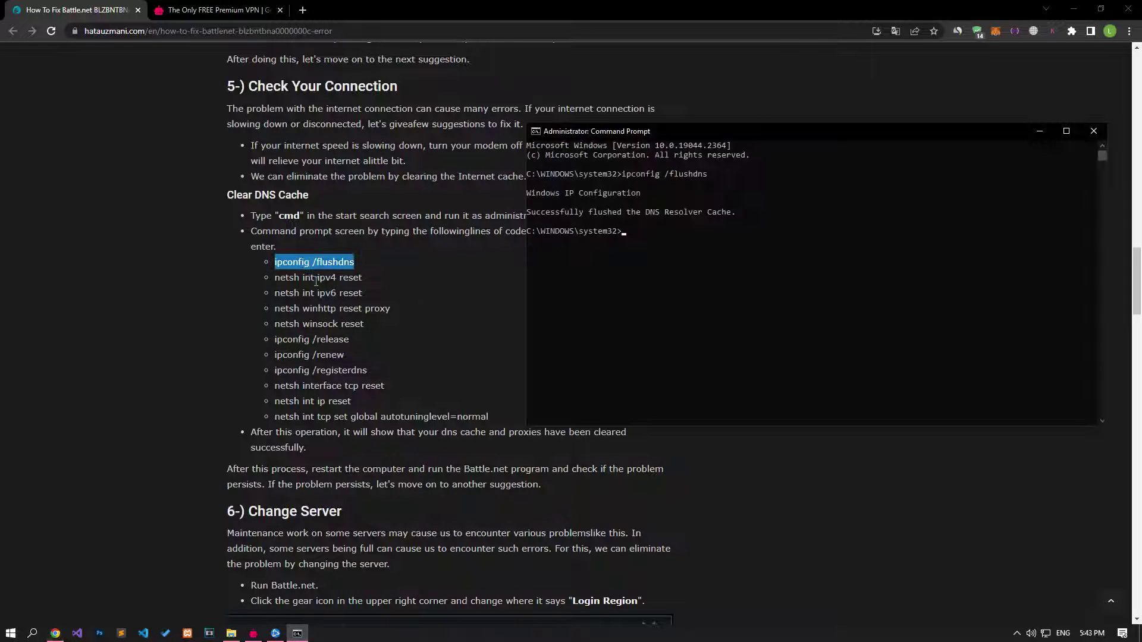
Copy and run the guide's "netsh int ipv4 reset" and "netsh int ipv6 reset" commands in Command Prompt.
{"action": "triple_click", "coordinate": [316, 277]}
{"action": "key", "text": "ctrl+c"}
{"action": "key", "text": "alt+Tab"}
{"action": "key", "text": "ctrl+v"}
{"action": "key", "text": "Return"}
{"action": "triple_click", "coordinate": [316, 292]}
{"action": "key", "text": "ctrl+c"}
{"action": "key", "text": "alt+Tab"}
{"action": "key", "text": "ctrl+v"}
{"action": "key", "text": "Return"}
Copy and run the guide's "netsh winhttp reset proxy" and "netsh winsock reset" commands in Command Prompt.
{"action": "triple_click", "coordinate": [317, 308]}
{"action": "key", "text": "ctrl+c"}
{"action": "key", "text": "alt+Tab"}
{"action": "key", "text": "ctrl+v"}
{"action": "key", "text": "Return"}
{"action": "triple_click", "coordinate": [316, 324]}
{"action": "key", "text": "ctrl+c"}
{"action": "key", "text": "alt+Tab"}
{"action": "key", "text": "ctrl+v"}
{"action": "key", "text": "Return"}
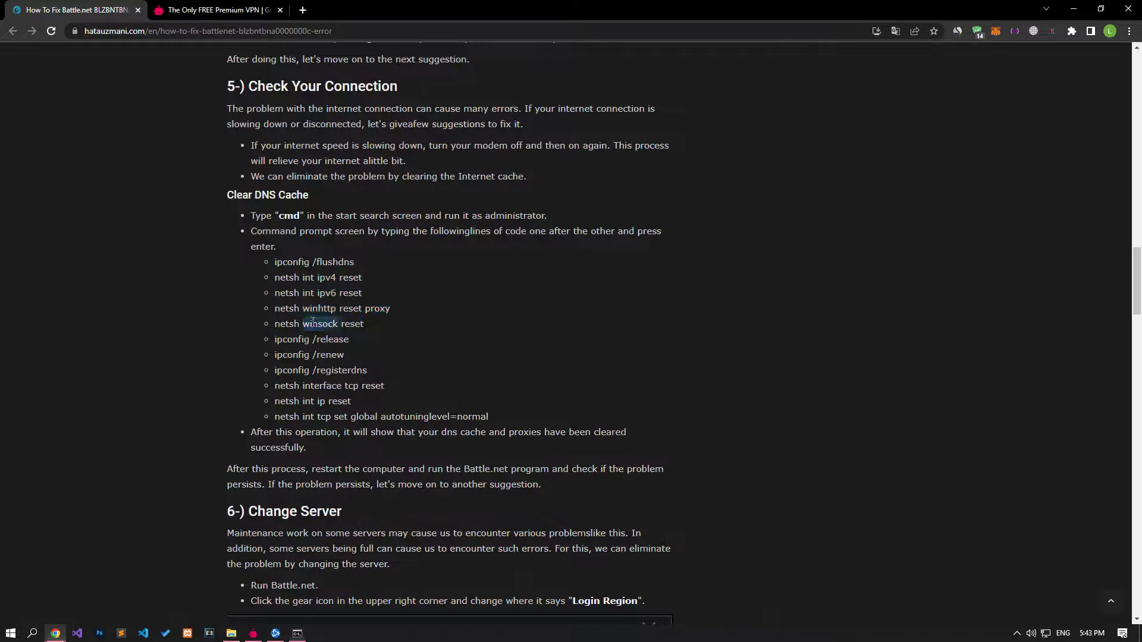
Copy and run the guide's "ipconfig /release" and "ipconfig /renew" commands in Command Prompt.
{"action": "triple_click", "coordinate": [314, 339]}
{"action": "key", "text": "ctrl+c"}
{"action": "key", "text": "alt+Tab"}
{"action": "key", "text": "ctrl+v"}
{"action": "key", "text": "Return"}
{"action": "triple_click", "coordinate": [314, 354]}
{"action": "key", "text": "ctrl+c"}
{"action": "key", "text": "alt+Tab"}
{"action": "key", "text": "ctrl+v"}
{"action": "key", "text": "Return"}
Copy and run the guide's "ipconfig /registerdns" and "netsh interface tcp reset" commands in Command Prompt.
{"action": "triple_click", "coordinate": [314, 370]}
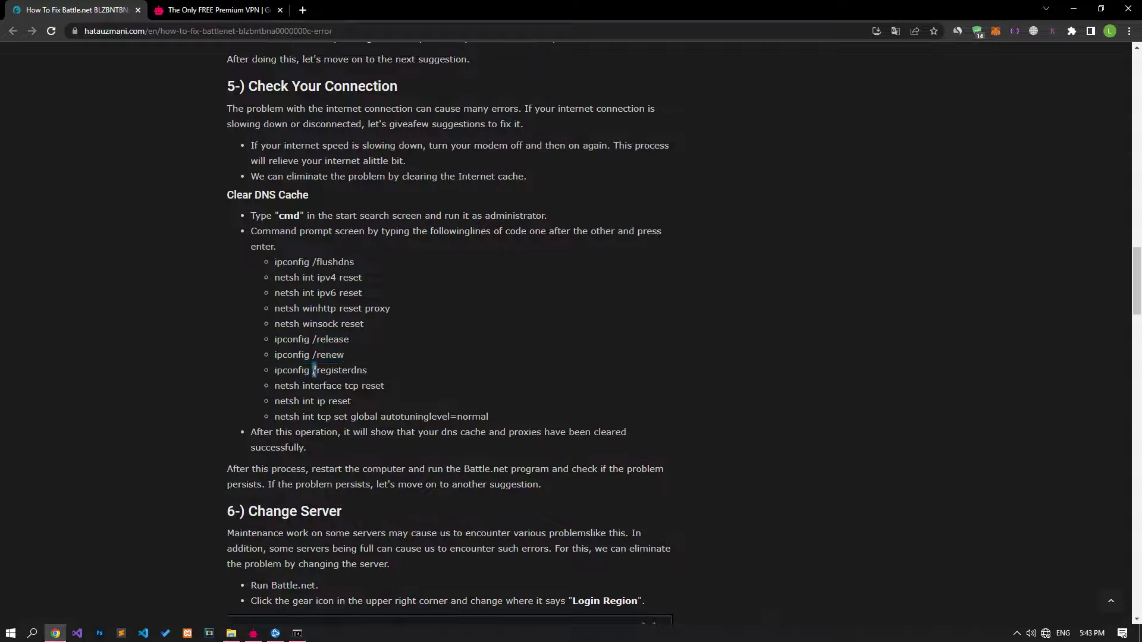
{"action": "key", "text": "ctrl+c"}
{"action": "key", "text": "alt+Tab"}
{"action": "key", "text": "ctrl+v"}
{"action": "key", "text": "Return"}
{"action": "key", "text": "alt+Tab"}
{"action": "triple_click", "coordinate": [312, 386]}
{"action": "key", "text": "ctrl+c"}
{"action": "key", "text": "alt+Tab"}
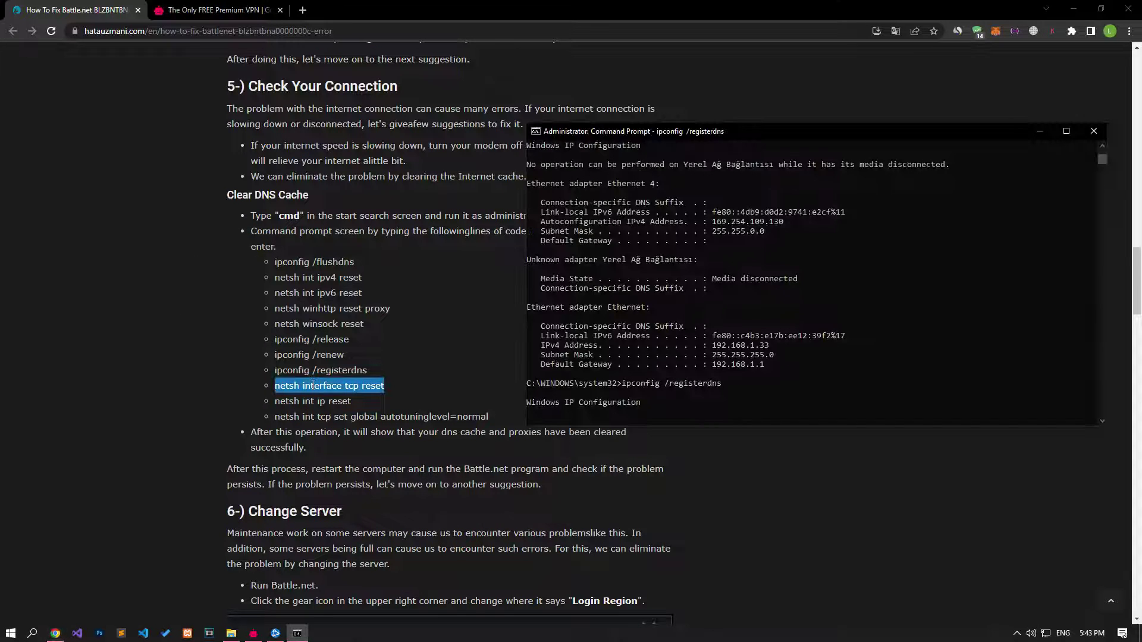
{"action": "key", "text": "ctrl+v"}
{"action": "key", "text": "Return"}
Copy "netsh int ip reset" from the guide and run it in Command Prompt.
{"action": "key", "text": "alt+Tab"}
{"action": "triple_click", "coordinate": [312, 401]}
{"action": "key", "text": "ctrl+c"}
{"action": "key", "text": "alt+Tab"}
{"action": "key", "text": "ctrl+v"}
{"action": "key", "text": "Return"}
Copy and run "netsh int tcp set global autotuninglevel=normal" from the guide, and close Command Prompt.
{"action": "key", "text": "alt+Tab"}
{"action": "triple_click", "coordinate": [305, 416]}
{"action": "key", "text": "ctrl+c"}
{"action": "key", "text": "alt+Tab"}
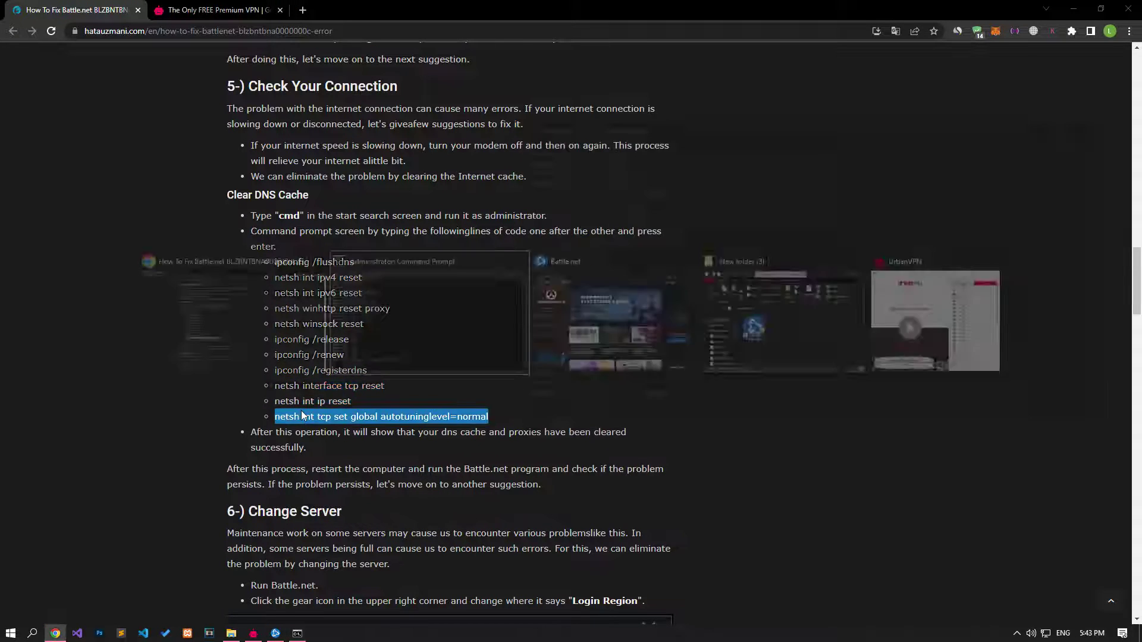
{"action": "key", "text": "ctrl+v"}
{"action": "key", "text": "Return"}
{"action": "left_click", "coordinate": [1093, 131]}
Show the computer's Restart option among the power options and dismiss it without restarting.
{"action": "left_click", "coordinate": [11, 632]}
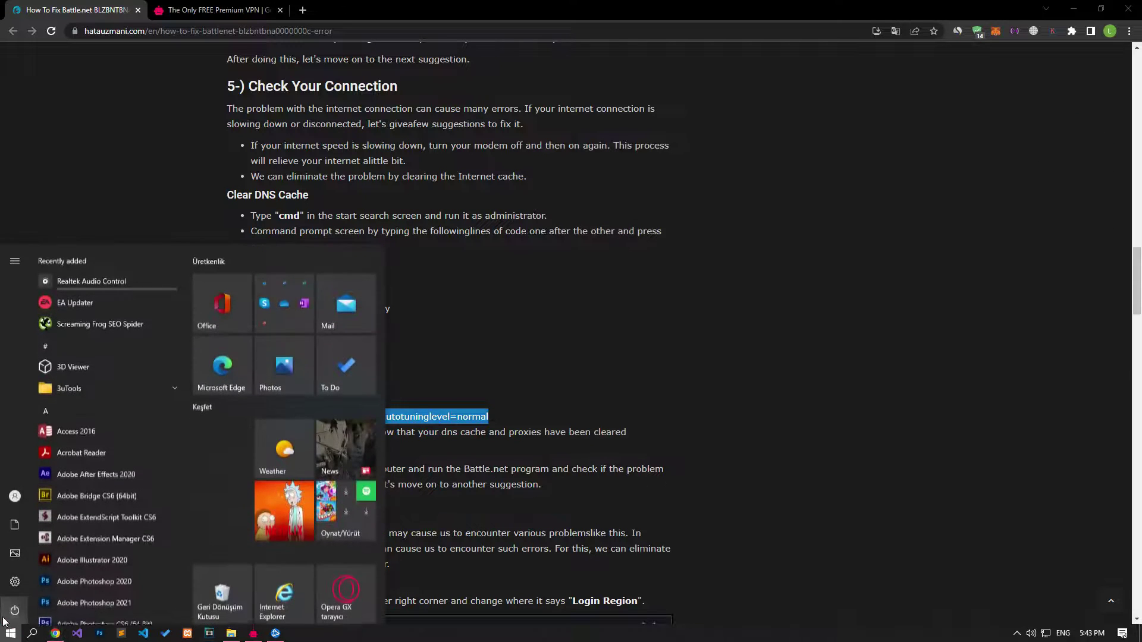
{"action": "left_click", "coordinate": [15, 610]}
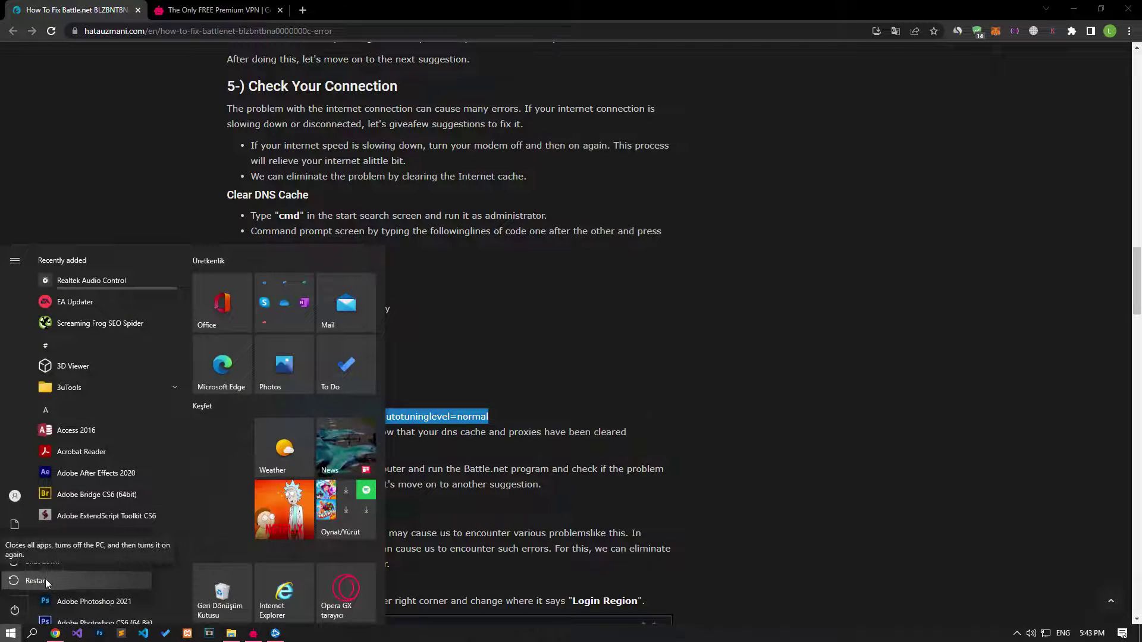
{"action": "left_click", "coordinate": [580, 373]}
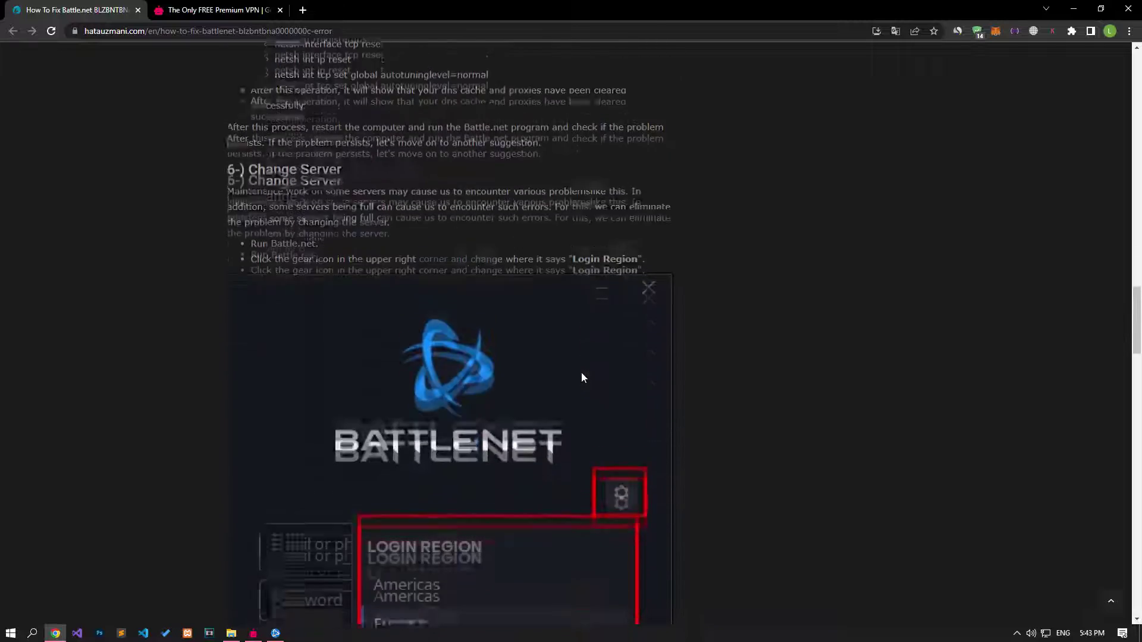
Consult the guide's "Change Server" section, switch to Battle.net and log out of the account.
{"action": "scroll", "coordinate": [580, 372], "scroll_direction": "down", "scroll_amount": 2}
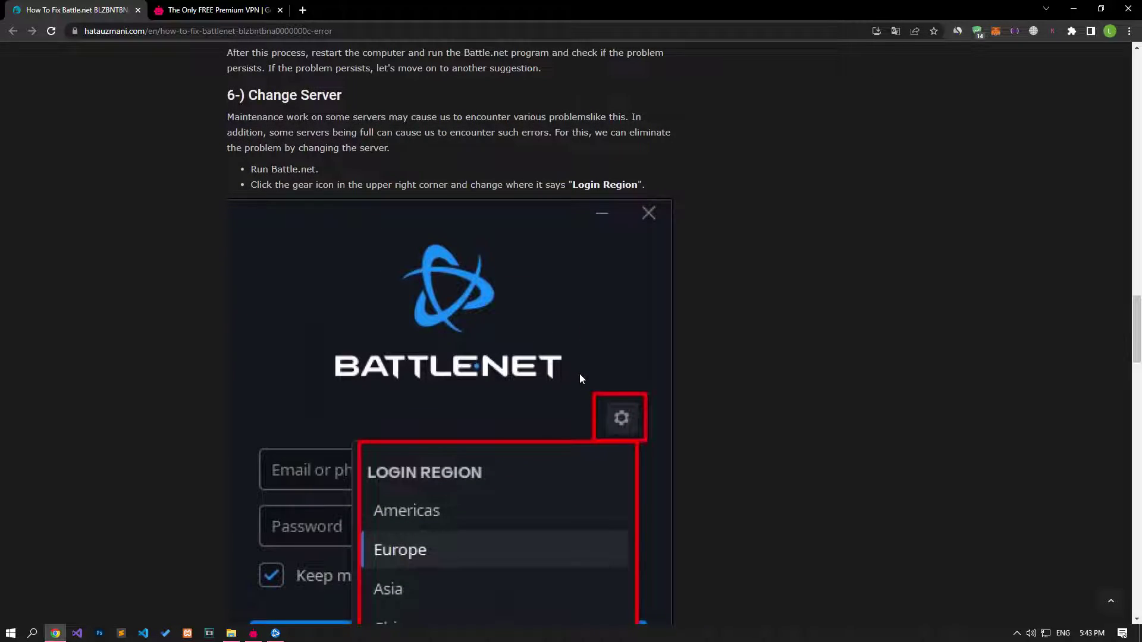
{"action": "left_click", "coordinate": [275, 634]}
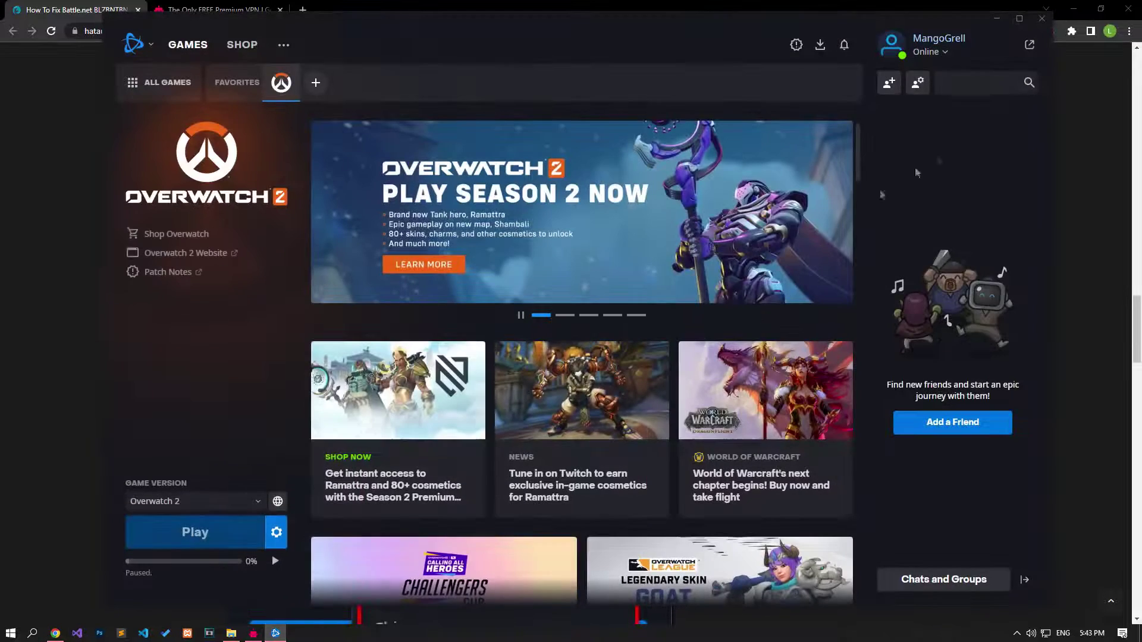
{"action": "left_click", "coordinate": [932, 54]}
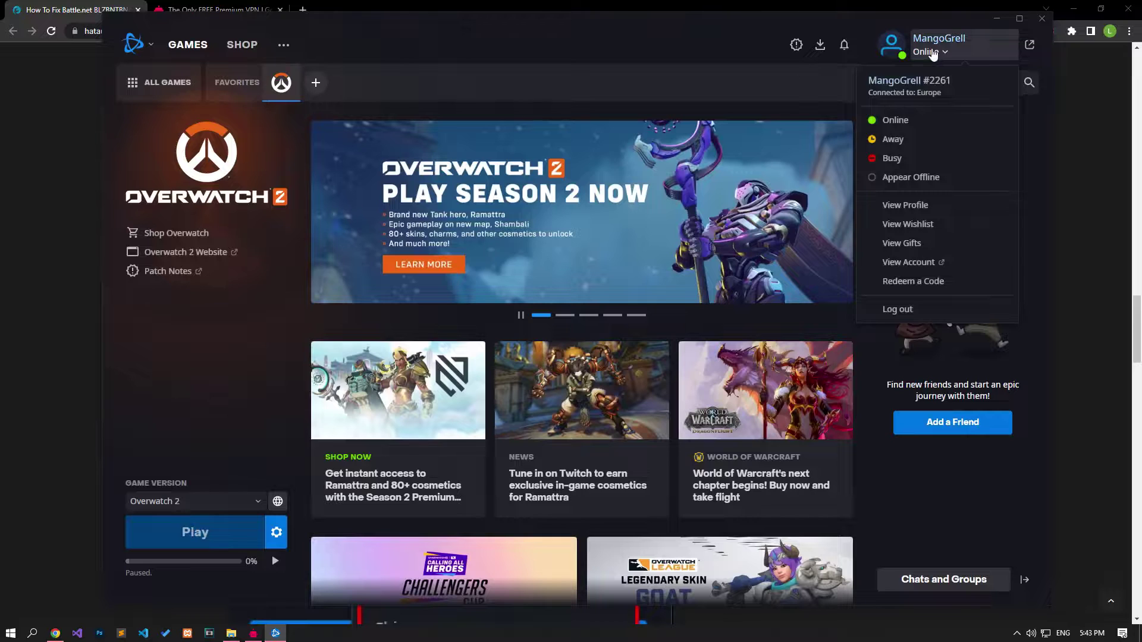
{"action": "left_click", "coordinate": [897, 311]}
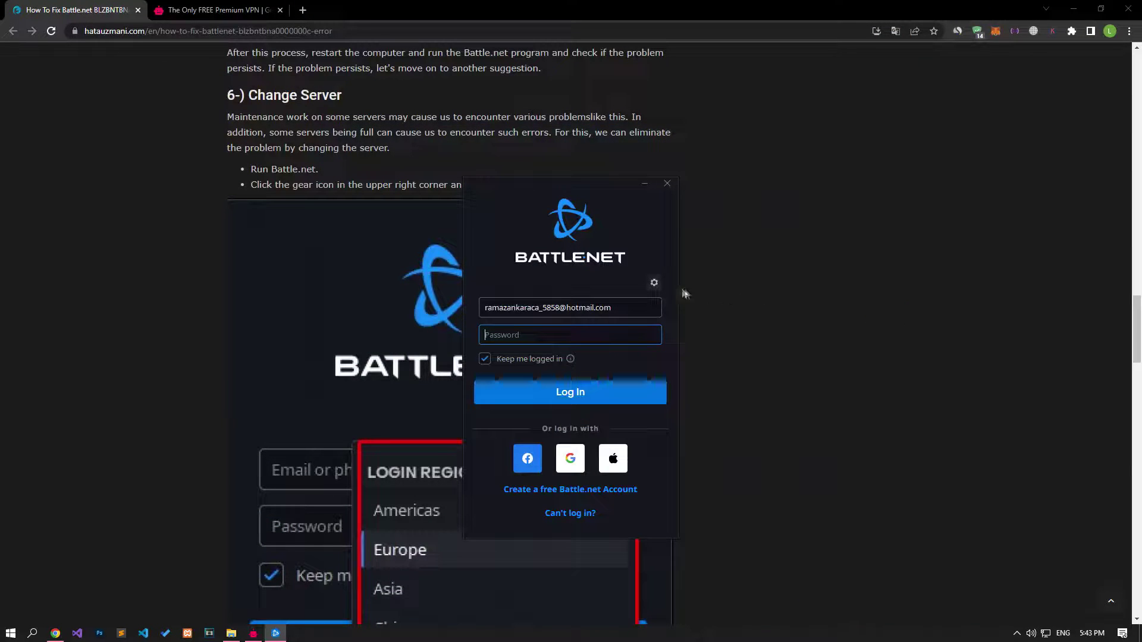
Try the Americas, Asia and China login regions one after another on the Battle.net login window.
{"action": "left_click", "coordinate": [654, 283]}
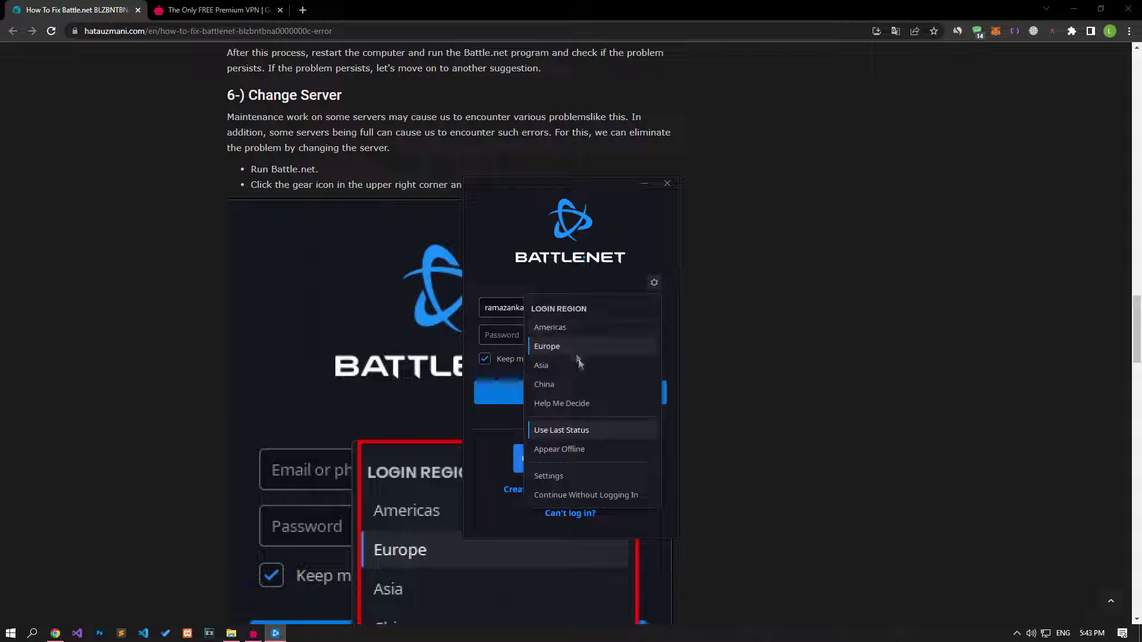
{"action": "left_click", "coordinate": [573, 329]}
{"action": "left_click", "coordinate": [654, 282]}
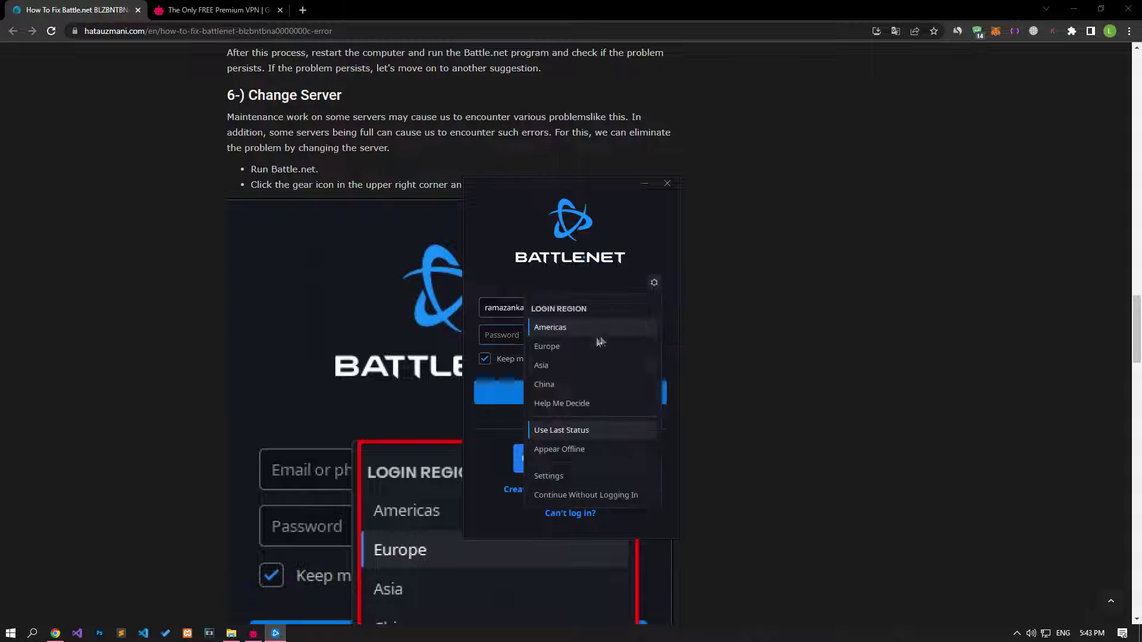
{"action": "left_click", "coordinate": [564, 372]}
{"action": "left_click", "coordinate": [654, 290]}
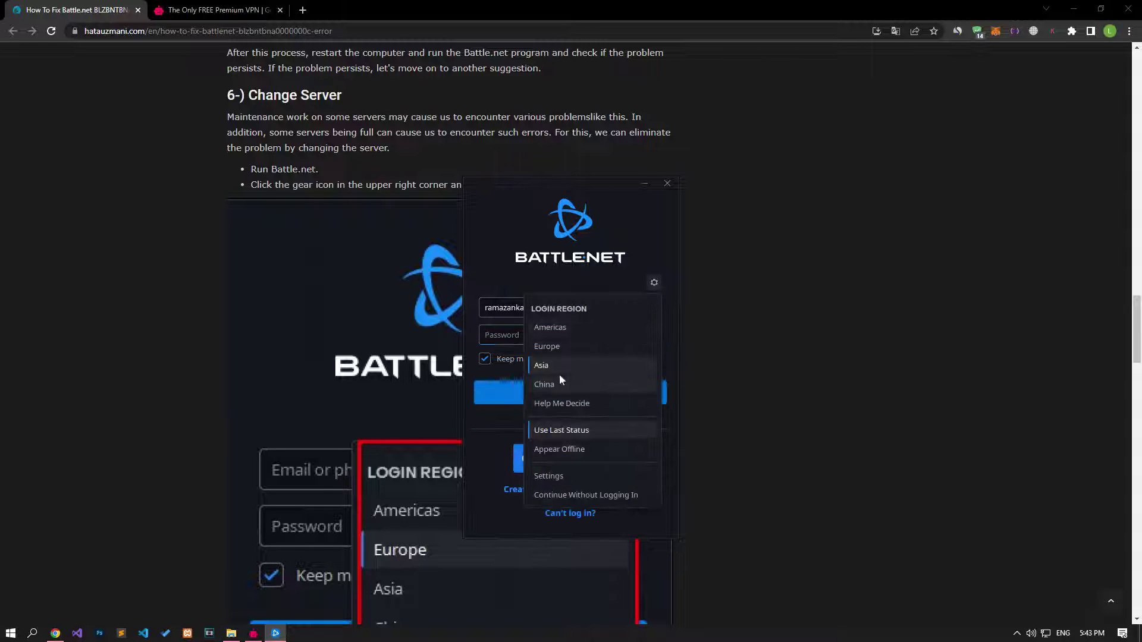
{"action": "left_click", "coordinate": [559, 384]}
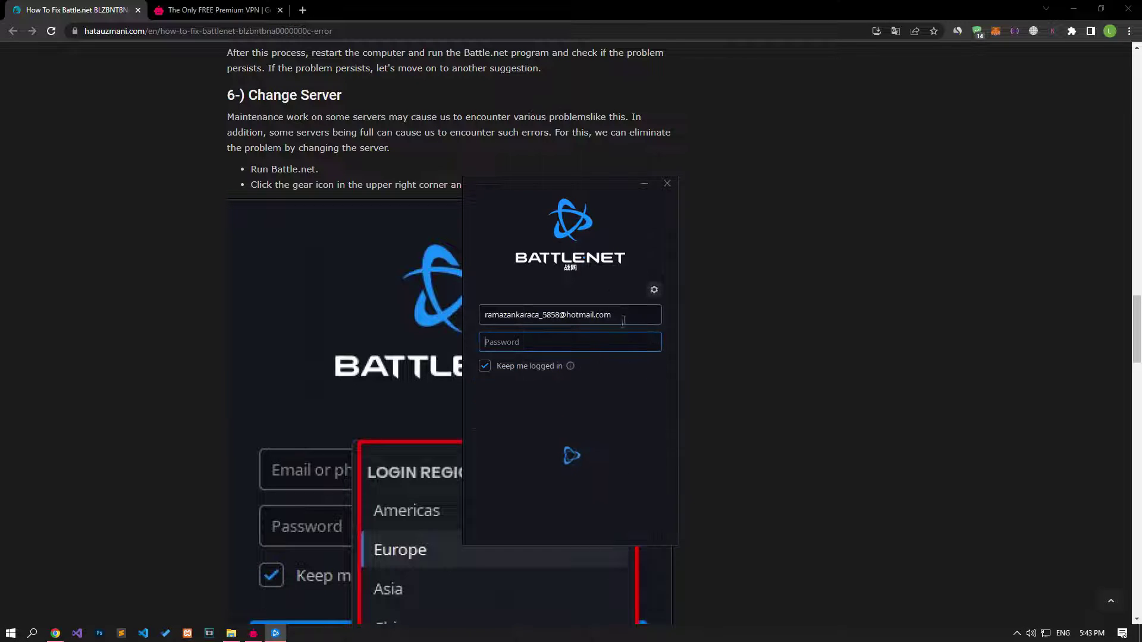
Set the Battle.net login region to Europe and log in with the account password.
{"action": "left_click", "coordinate": [655, 294]}
{"action": "left_click", "coordinate": [570, 361]}
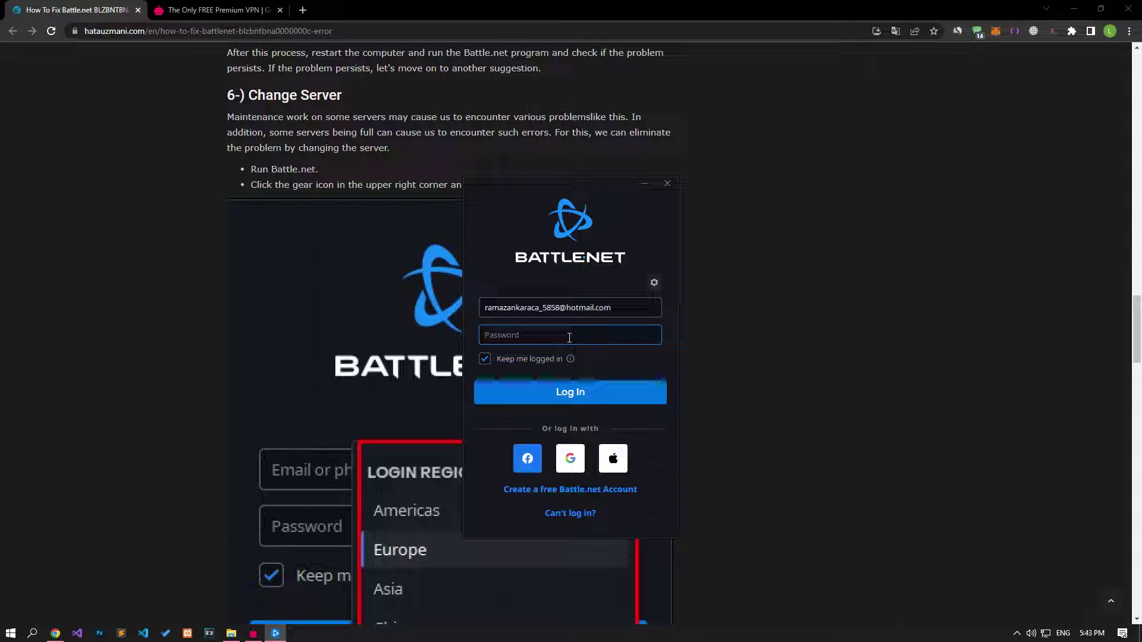
{"action": "type", "text": "••••••••••"}
{"action": "key", "text": "Return"}
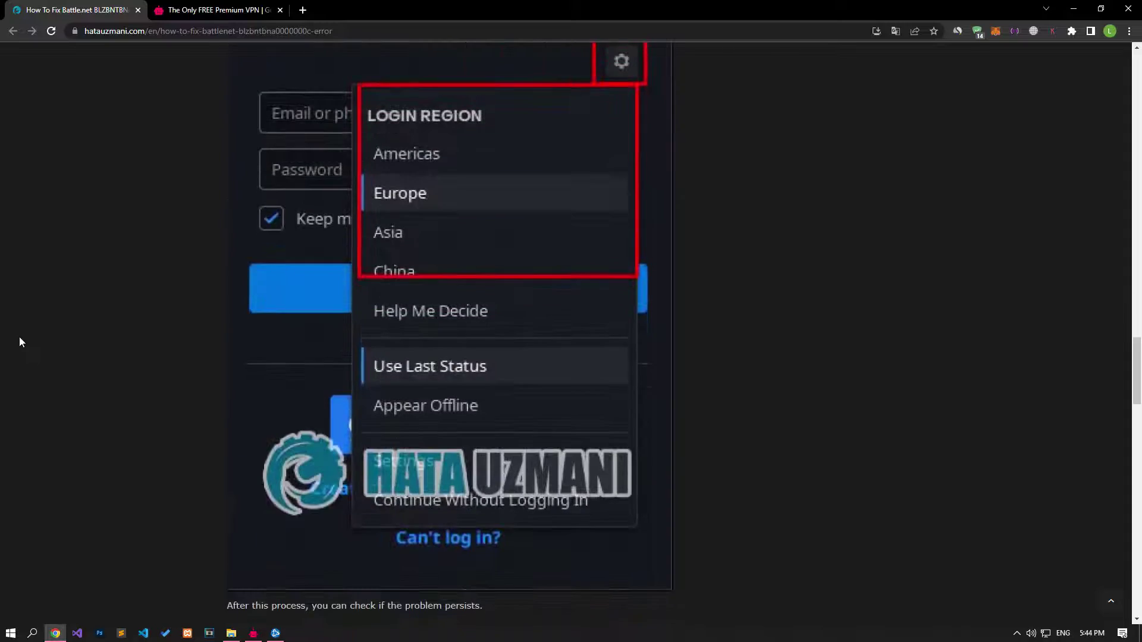
Consult the guide's VPN section, view the UrbanVPN site and client, and check the Battle.net window.
{"action": "scroll", "coordinate": [19, 342], "scroll_direction": "down", "scroll_amount": 5}
{"action": "scroll", "coordinate": [19, 341], "scroll_direction": "down", "scroll_amount": 3}
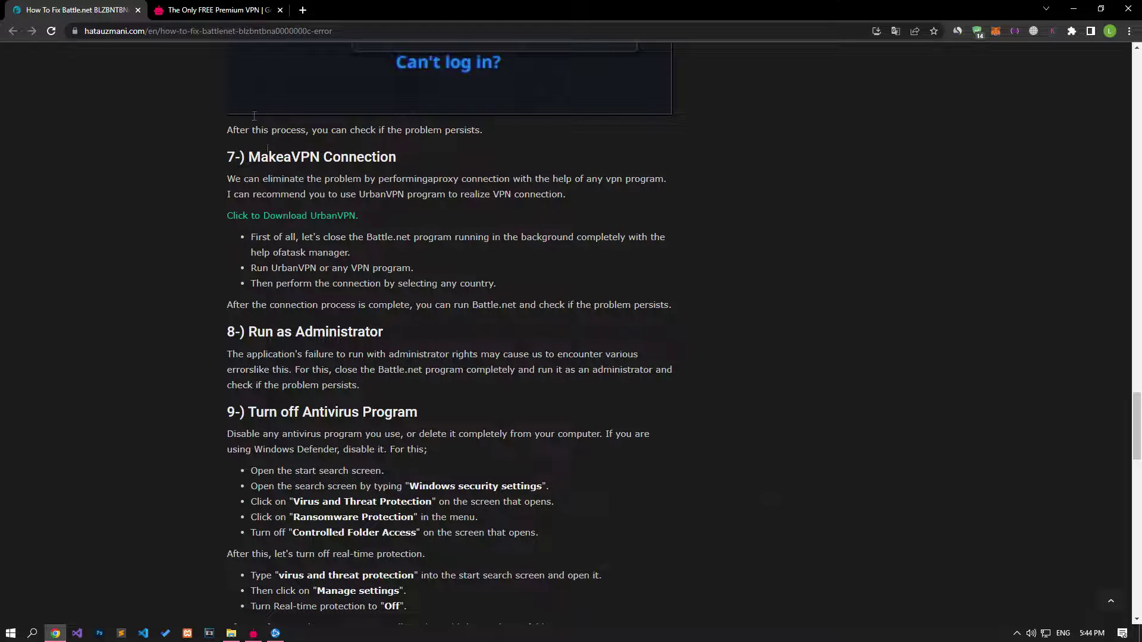
{"action": "key", "text": "ctrl+Tab"}
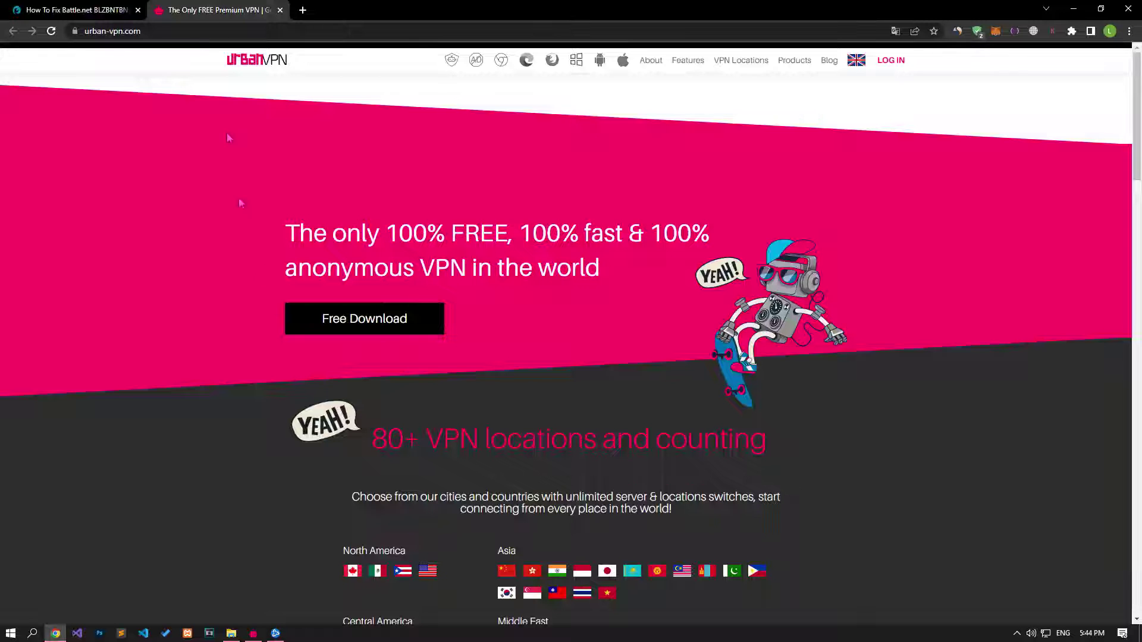
{"action": "left_click", "coordinate": [347, 319]}
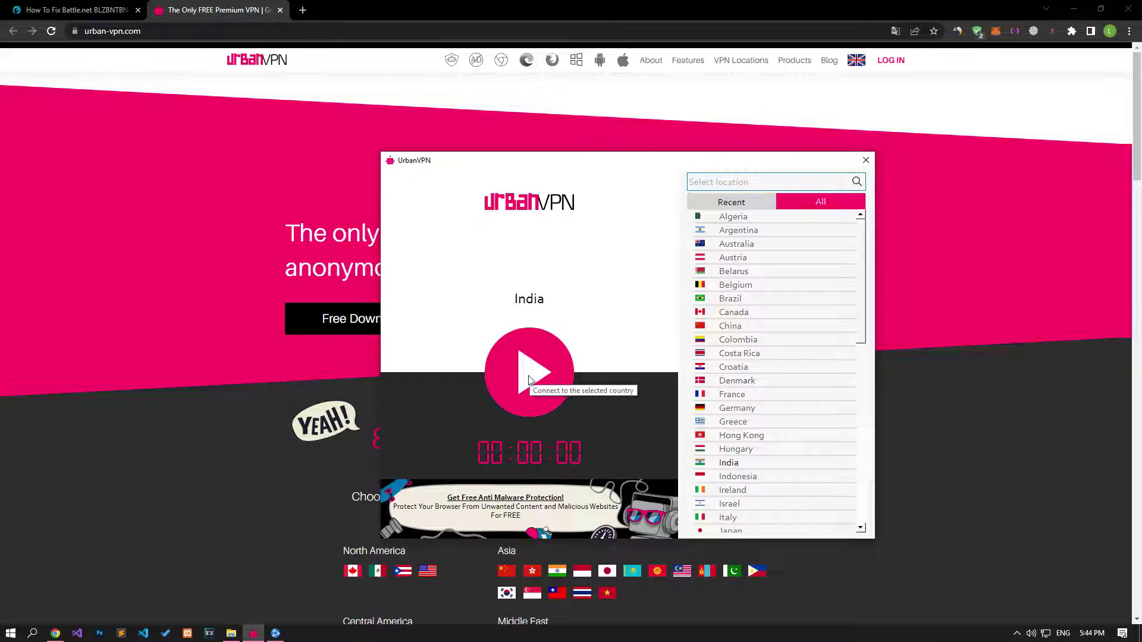
{"action": "left_click", "coordinate": [275, 633]}
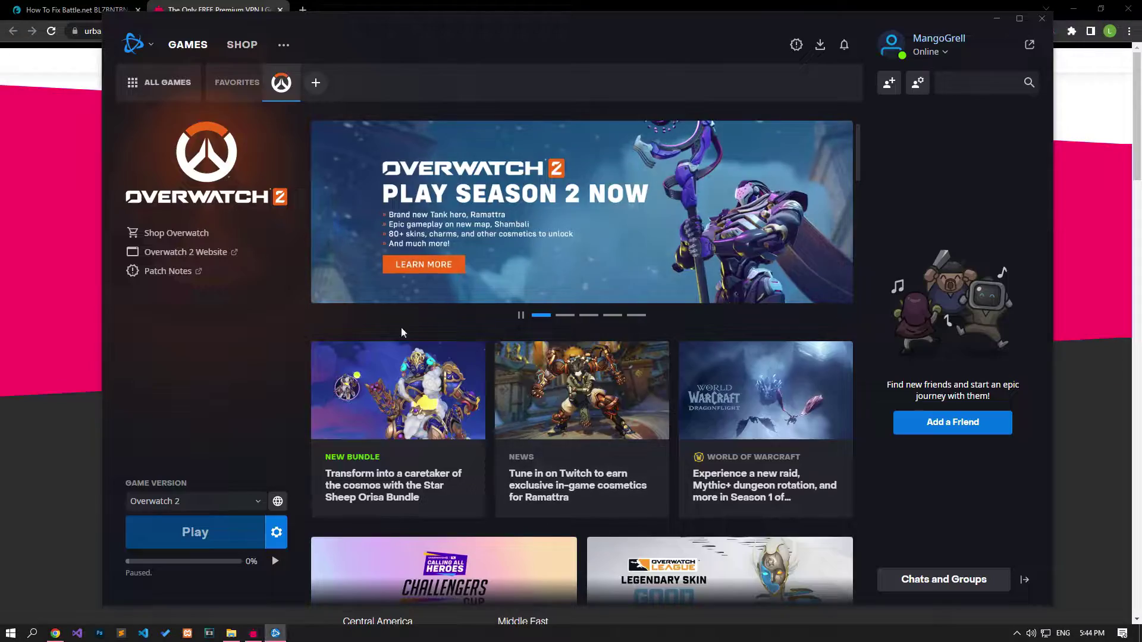
{"action": "left_click", "coordinate": [64, 342]}
Return to the guide and read its "Run as Administrator" and "Turn off Antivirus Program" sections.
{"action": "left_click", "coordinate": [82, 11]}
{"action": "scroll", "coordinate": [132, 339], "scroll_direction": "down", "scroll_amount": 1}
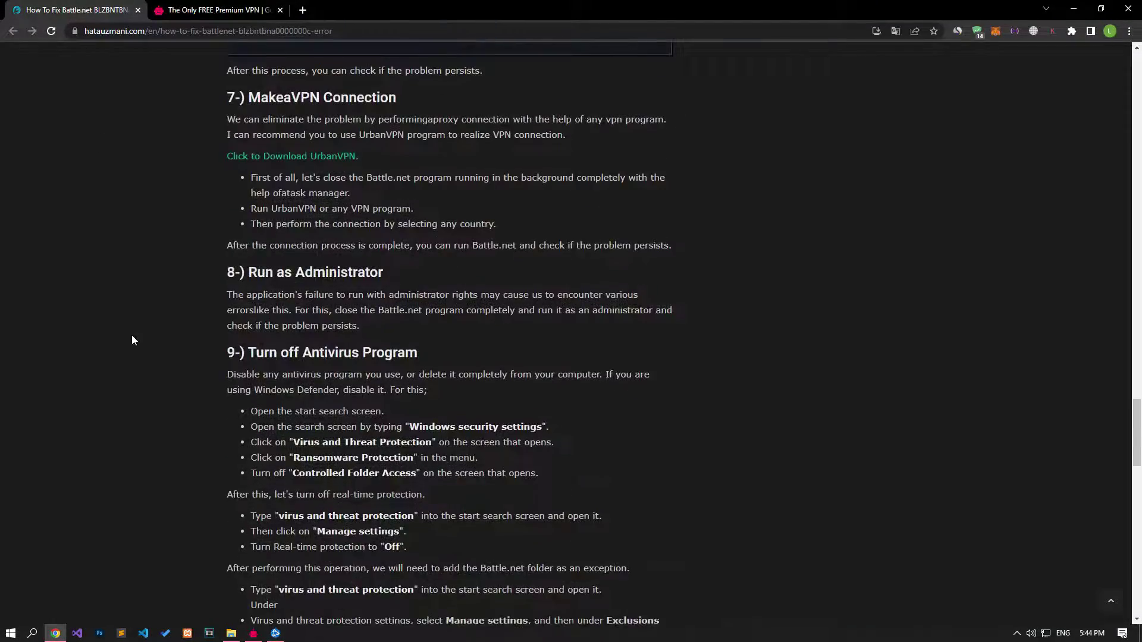
{"action": "scroll", "coordinate": [132, 340], "scroll_direction": "down", "scroll_amount": 3}
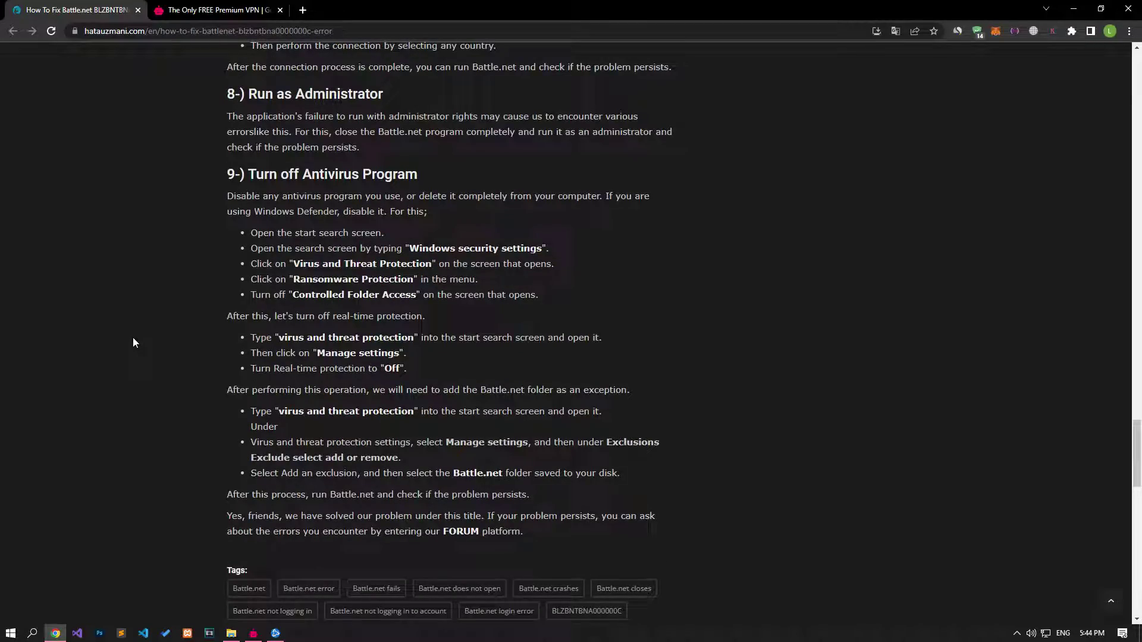
Select Battle.net in Task Manager, then show the Run as administrator option of its shortcut and dismiss it without launching.
{"action": "right_click", "coordinate": [498, 625]}
{"action": "left_click", "coordinate": [550, 584]}
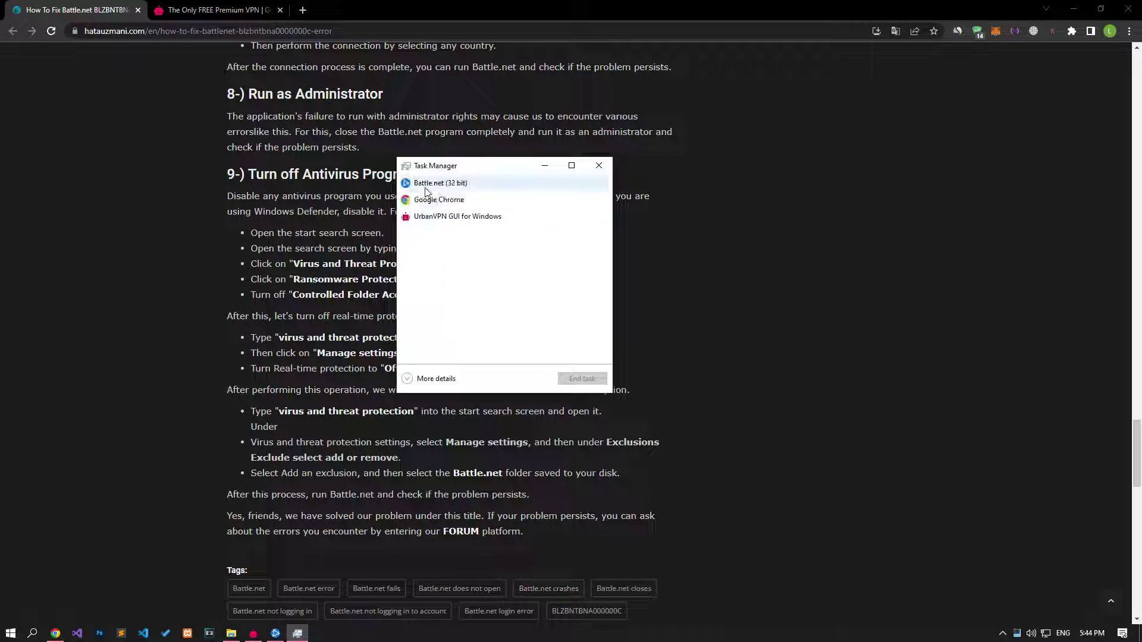
{"action": "left_click", "coordinate": [419, 178]}
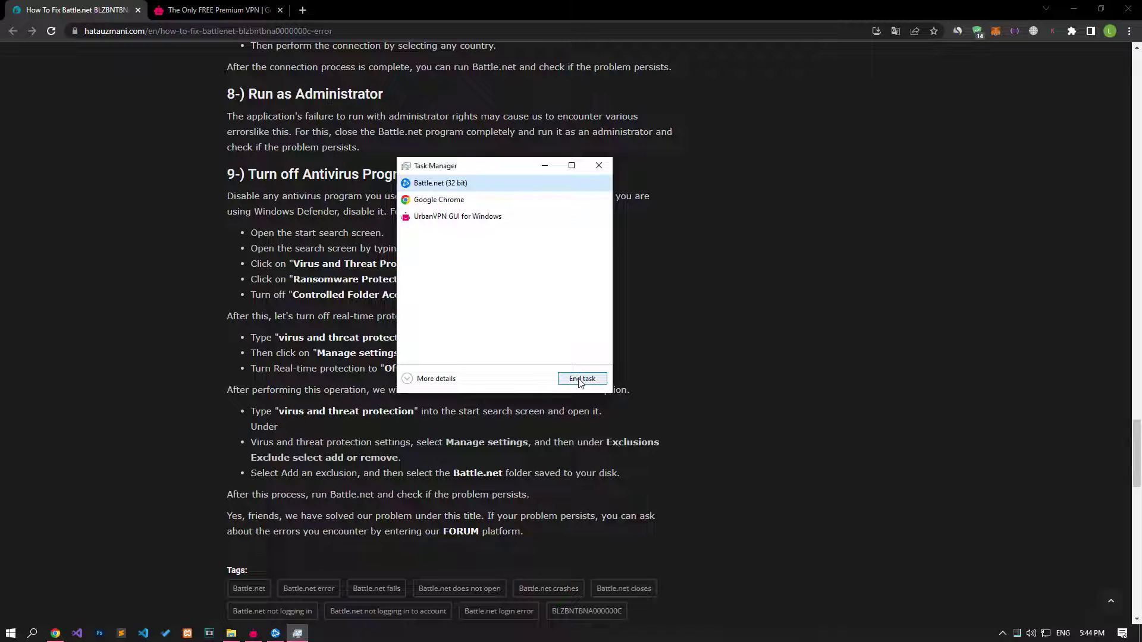
{"action": "left_click", "coordinate": [231, 633]}
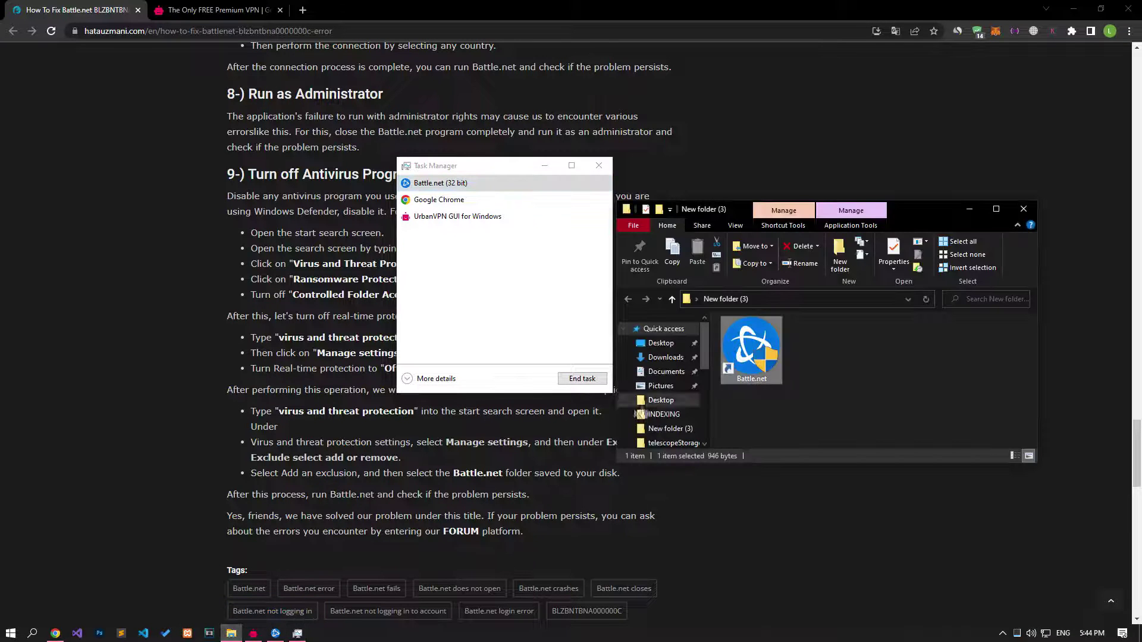
{"action": "right_click", "coordinate": [741, 353]}
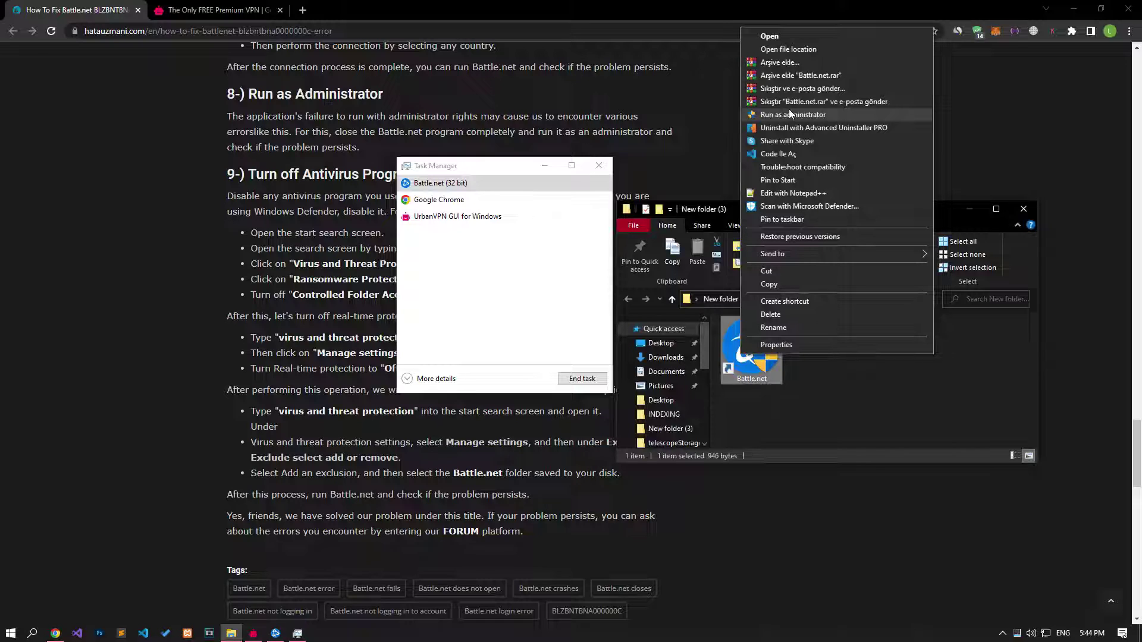
{"action": "left_click", "coordinate": [171, 293]}
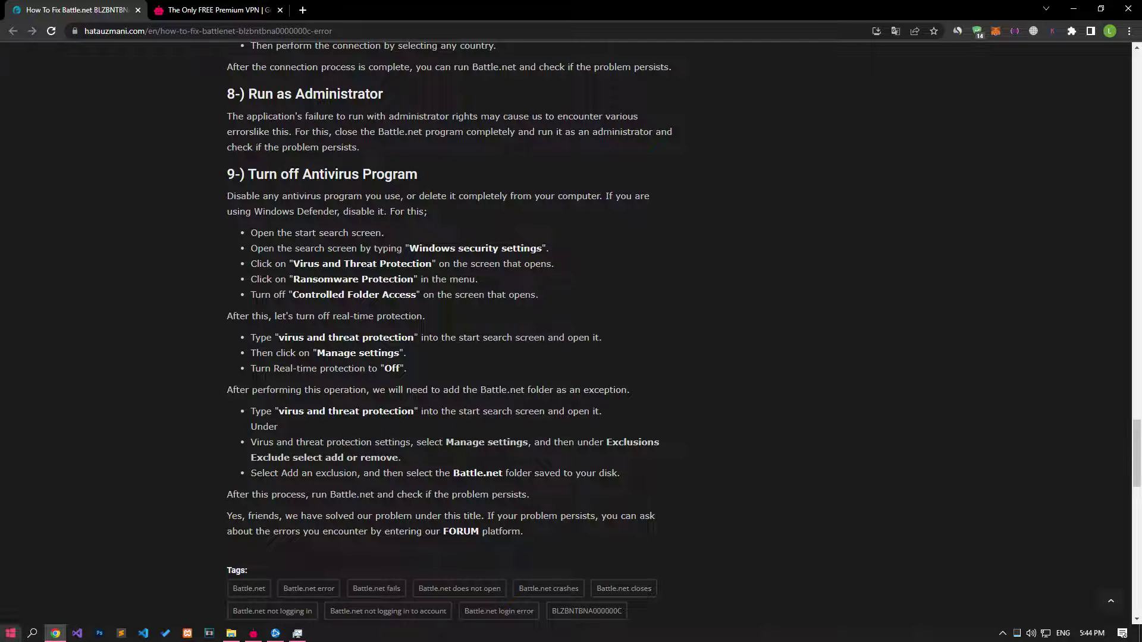
Search Windows for "virus", open Virus & threat protection and go through its settings to the Controlled folder access page.
{"action": "left_click", "coordinate": [11, 633]}
{"action": "type", "text": "virus"}
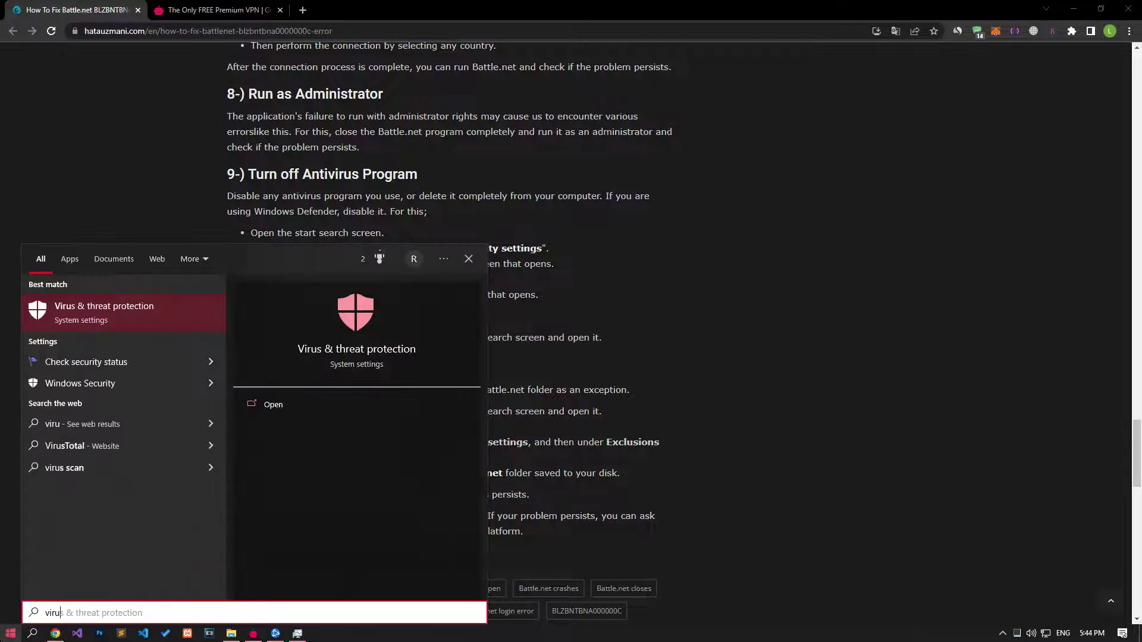
{"action": "left_click", "coordinate": [106, 315]}
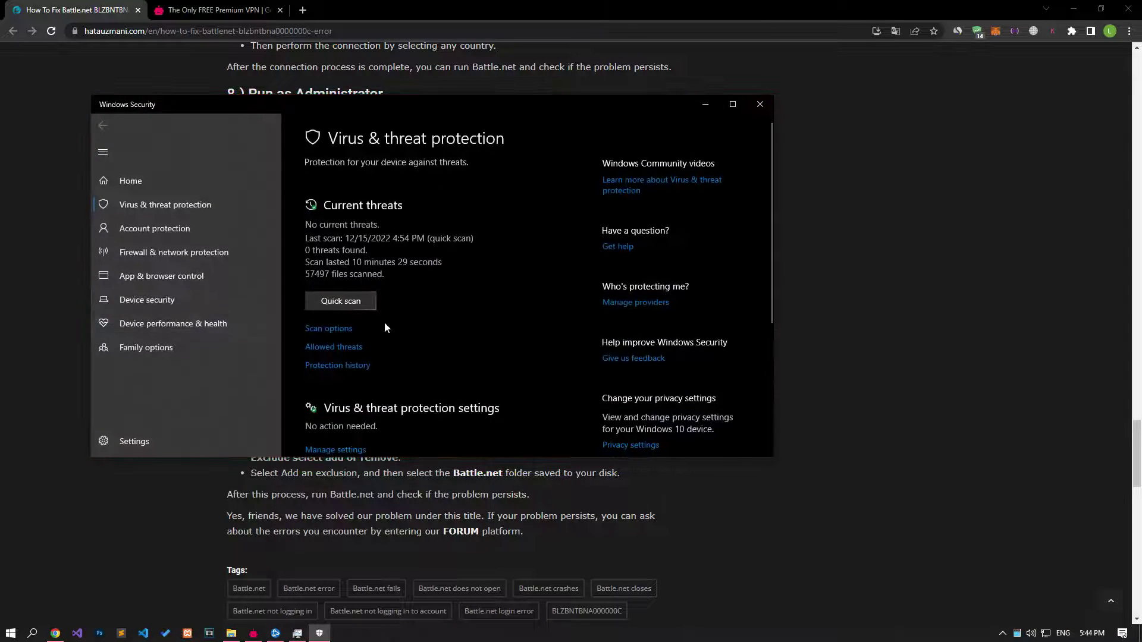
{"action": "scroll", "coordinate": [349, 328], "scroll_direction": "down", "scroll_amount": 3}
{"action": "scroll", "coordinate": [342, 353], "scroll_direction": "up", "scroll_amount": 2}
{"action": "scroll", "coordinate": [342, 354], "scroll_direction": "down", "scroll_amount": 10}
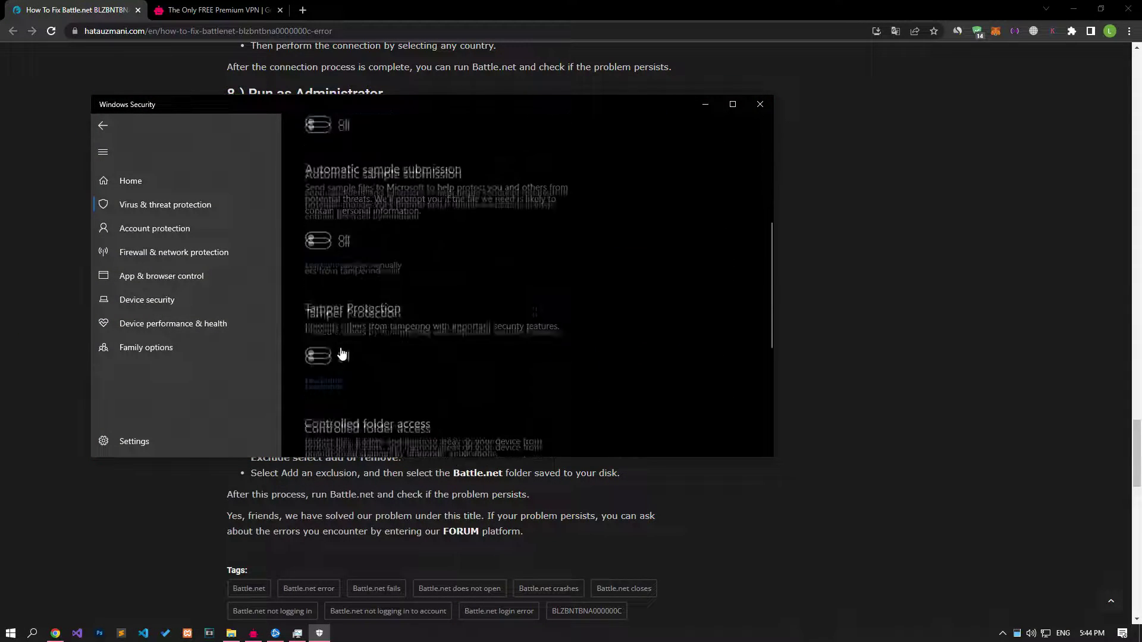
{"action": "scroll", "coordinate": [320, 329], "scroll_direction": "up", "scroll_amount": 3}
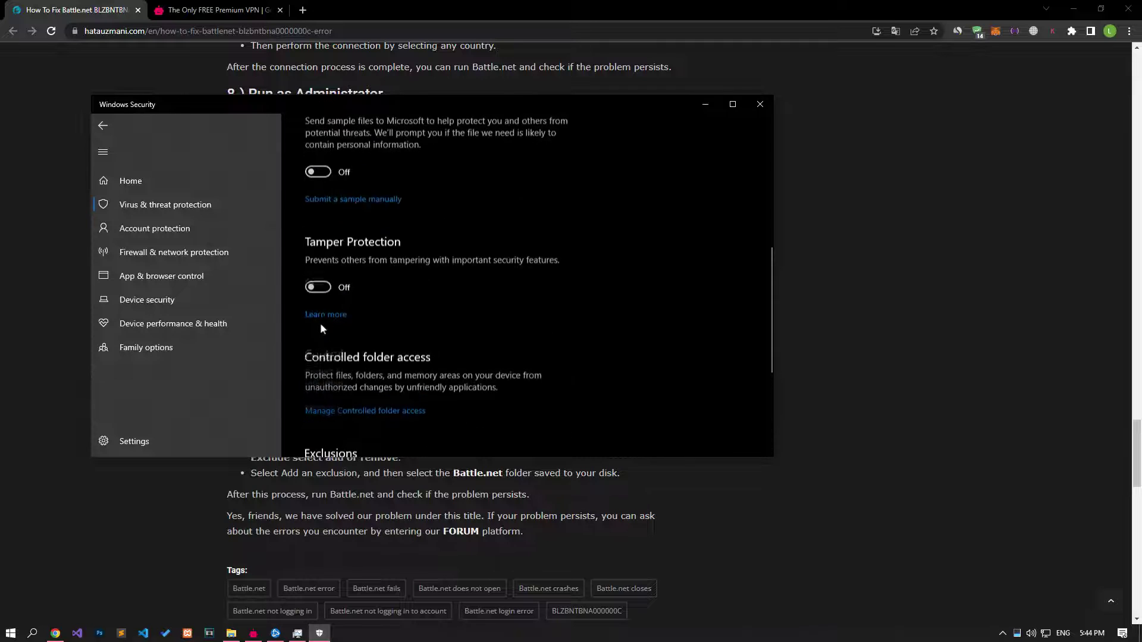
{"action": "left_click", "coordinate": [408, 413]}
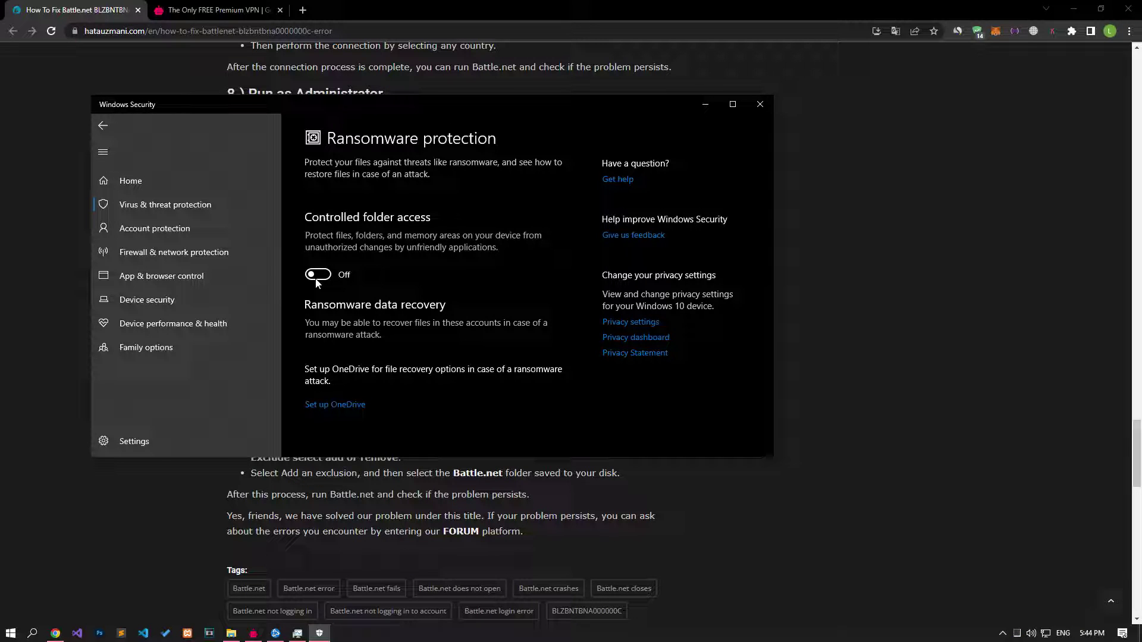
Return to the Virus & threat protection settings and turn off Real-time protection.
{"action": "left_click", "coordinate": [103, 125]}
{"action": "scroll", "coordinate": [402, 309], "scroll_direction": "up", "scroll_amount": 5}
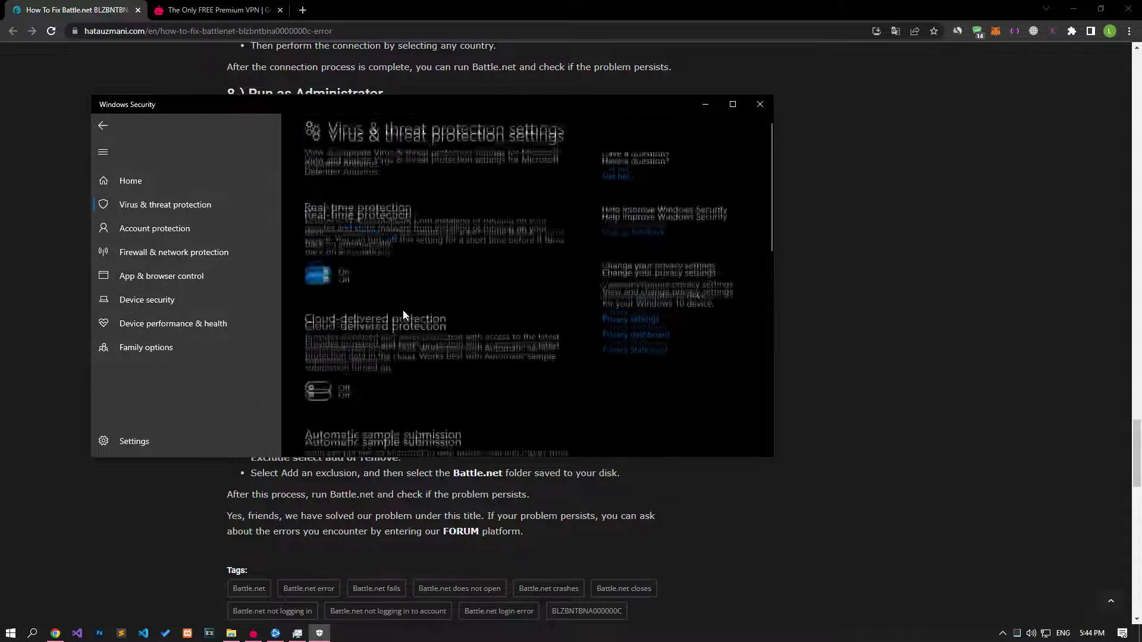
{"action": "left_click", "coordinate": [318, 282]}
Add the Battle.net folder in C:\Program Files (x86) as a Microsoft Defender exclusion.
{"action": "scroll", "coordinate": [327, 284], "scroll_direction": "down", "scroll_amount": 10}
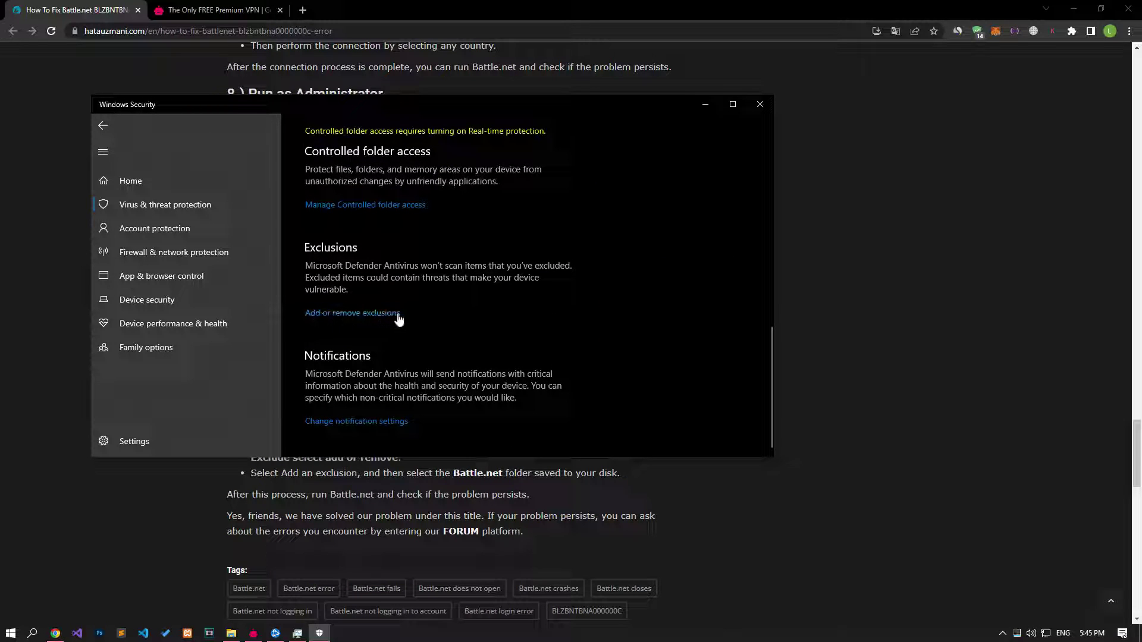
{"action": "left_click", "coordinate": [398, 313]}
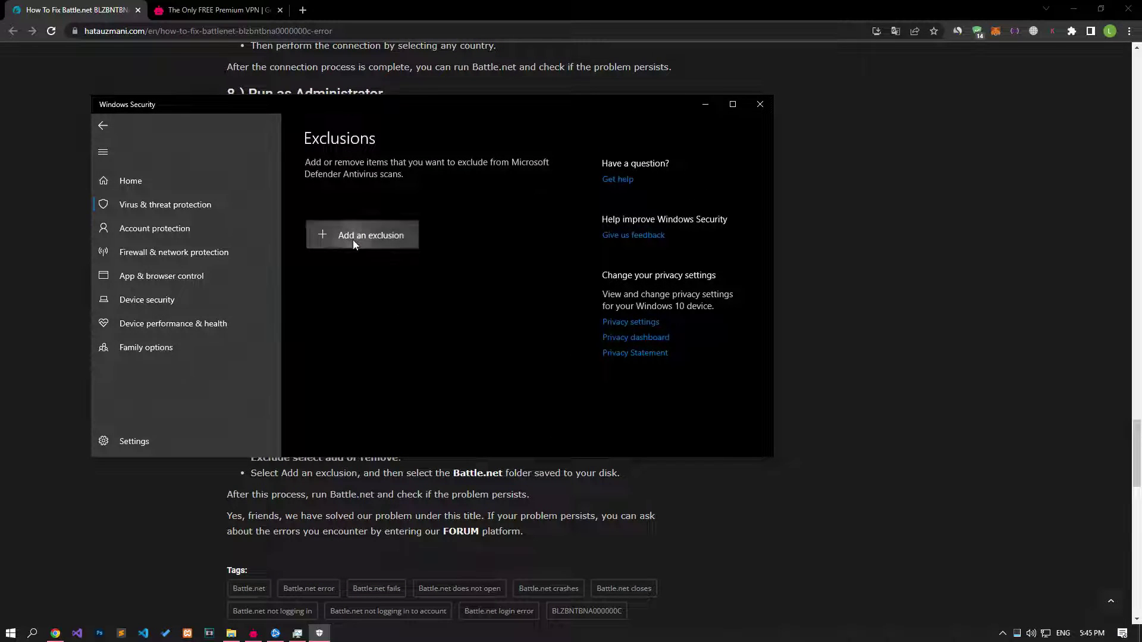
{"action": "left_click", "coordinate": [354, 239]}
{"action": "left_click", "coordinate": [352, 283]}
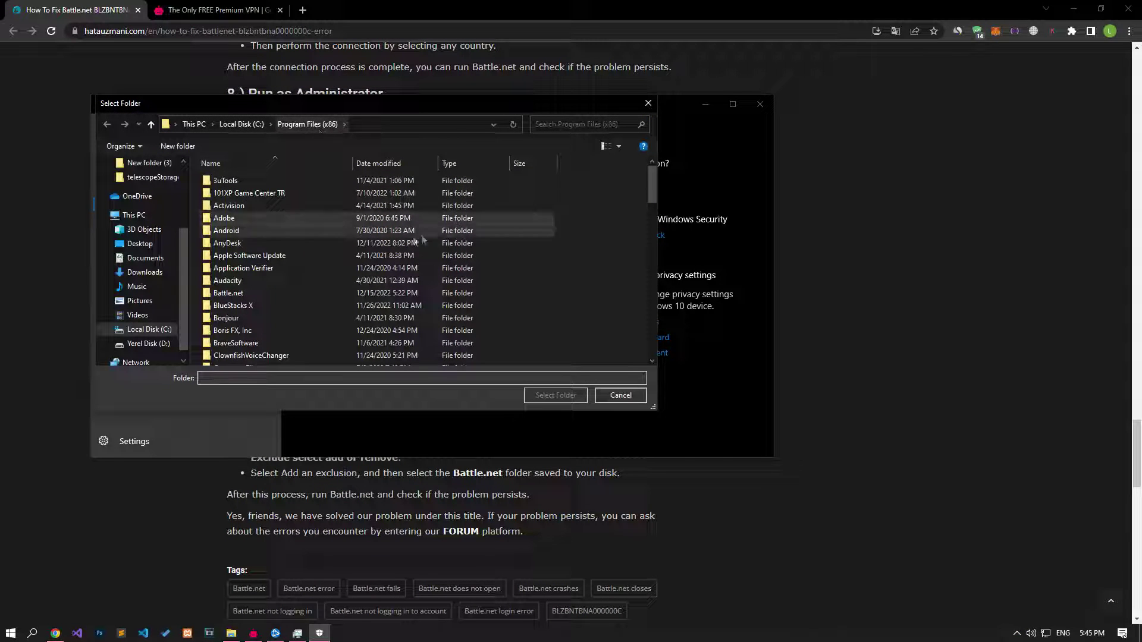
{"action": "left_click", "coordinate": [262, 295]}
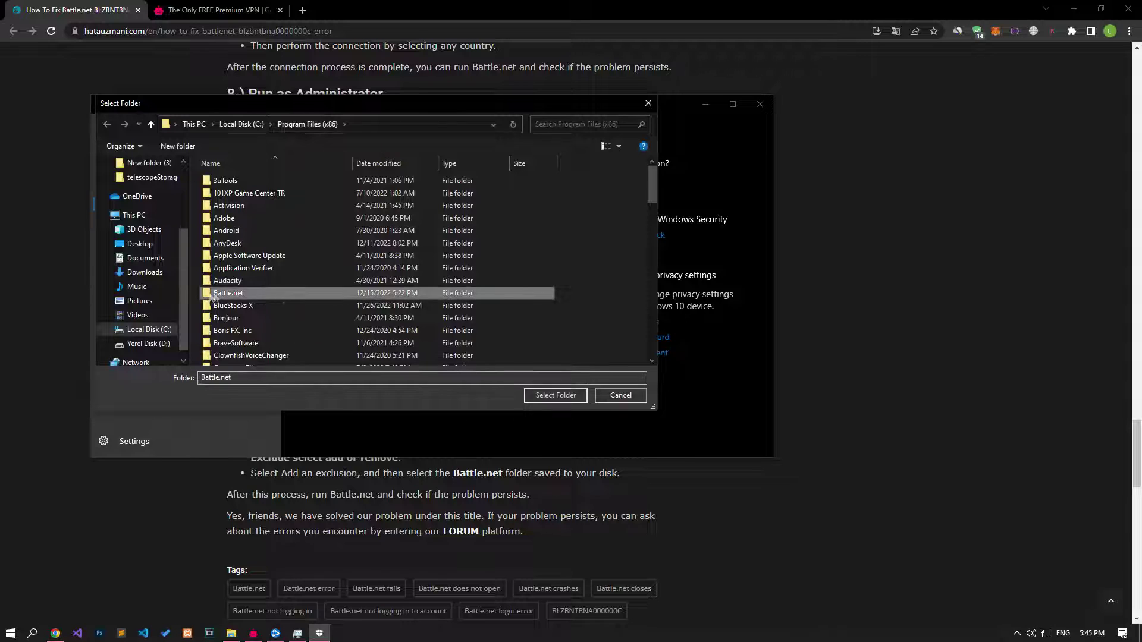
{"action": "left_click", "coordinate": [555, 396]}
Add the Blizzard Entertainment folder in C:\ProgramData as another folder exclusion.
{"action": "left_click", "coordinate": [363, 237]}
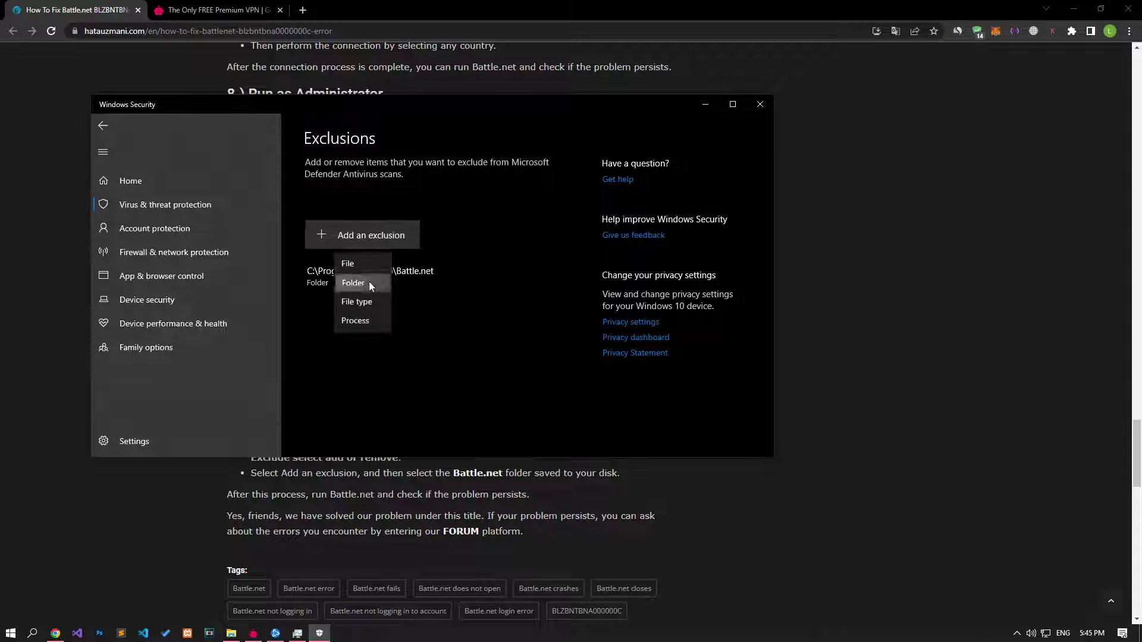
{"action": "left_click", "coordinate": [368, 280]}
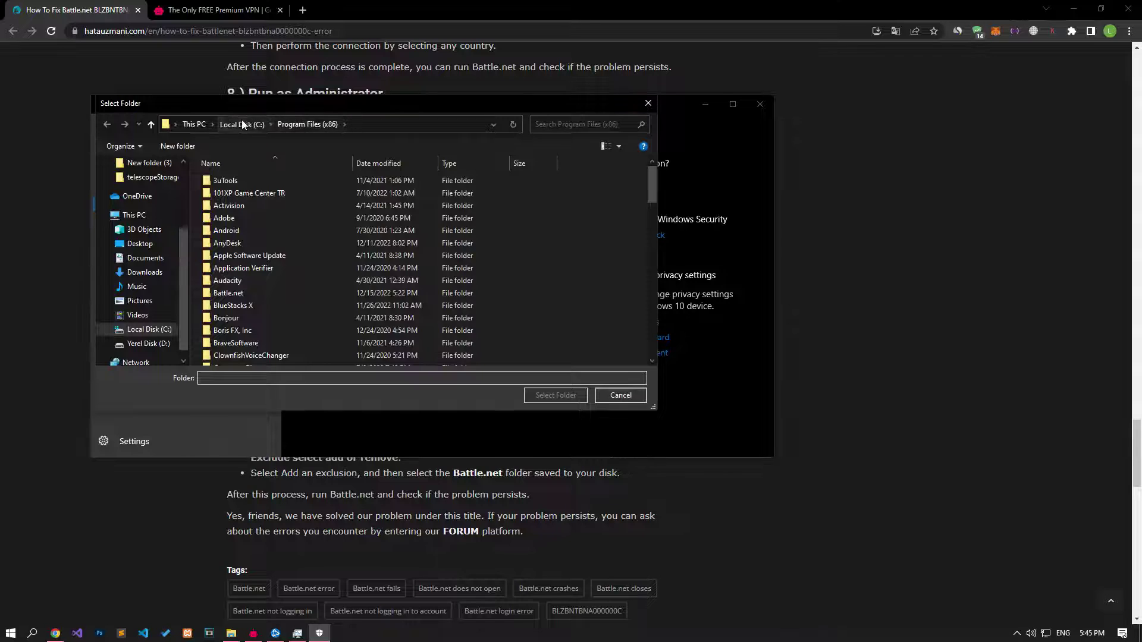
{"action": "left_click", "coordinate": [242, 123]}
{"action": "scroll", "coordinate": [250, 321], "scroll_direction": "down", "scroll_amount": 4}
{"action": "left_click", "coordinate": [257, 284]}
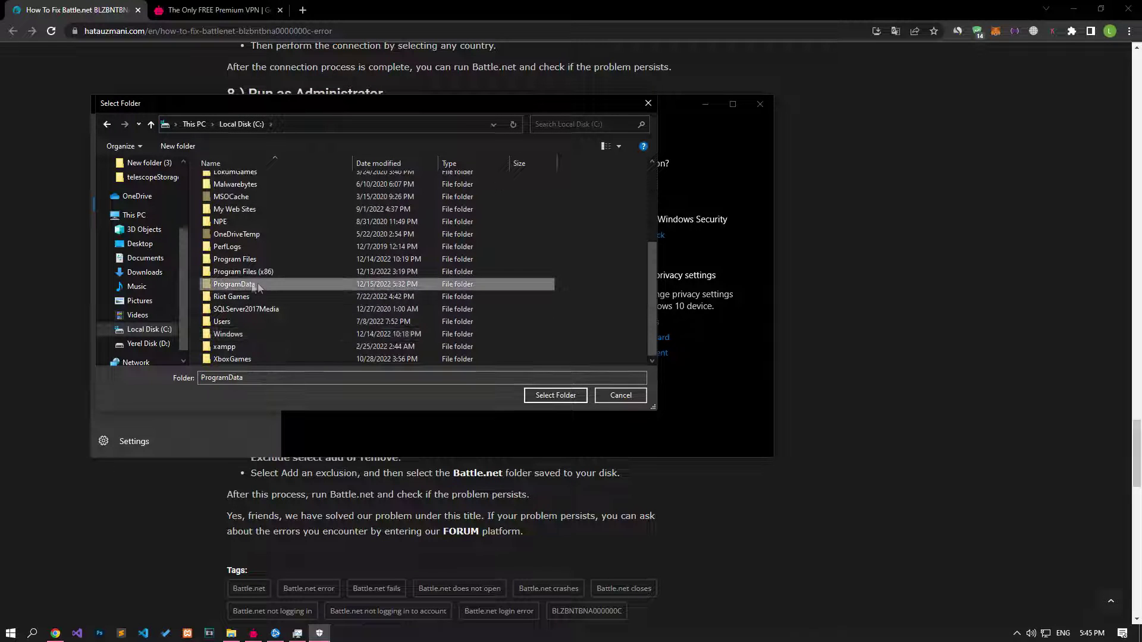
{"action": "double_click", "coordinate": [246, 284]}
{"action": "left_click", "coordinate": [253, 285]}
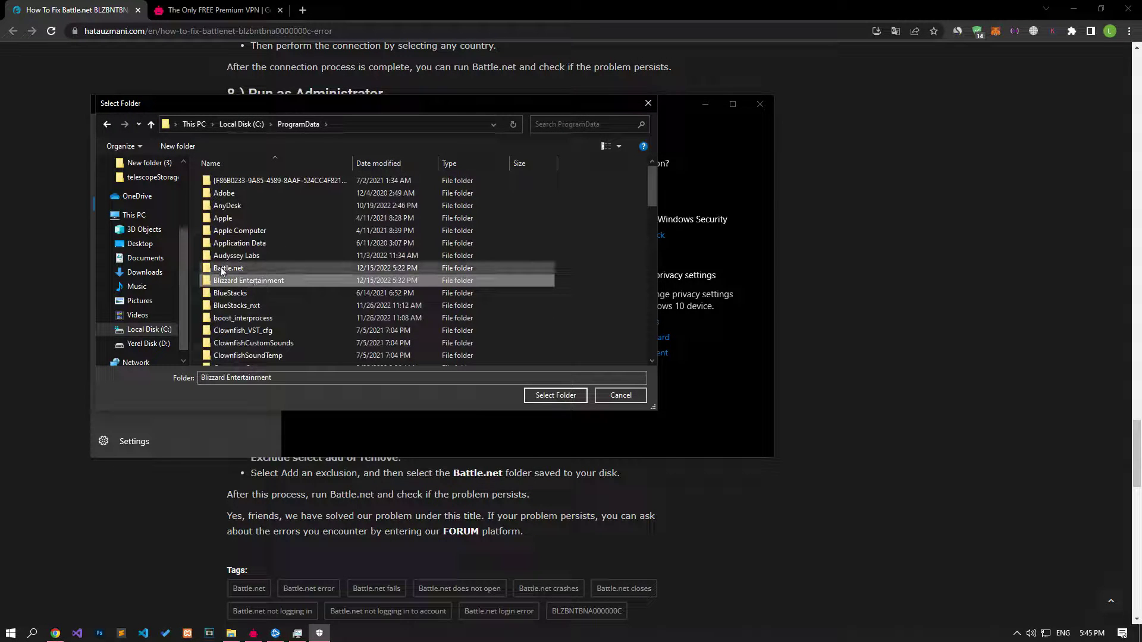
{"action": "left_click", "coordinate": [555, 395]}
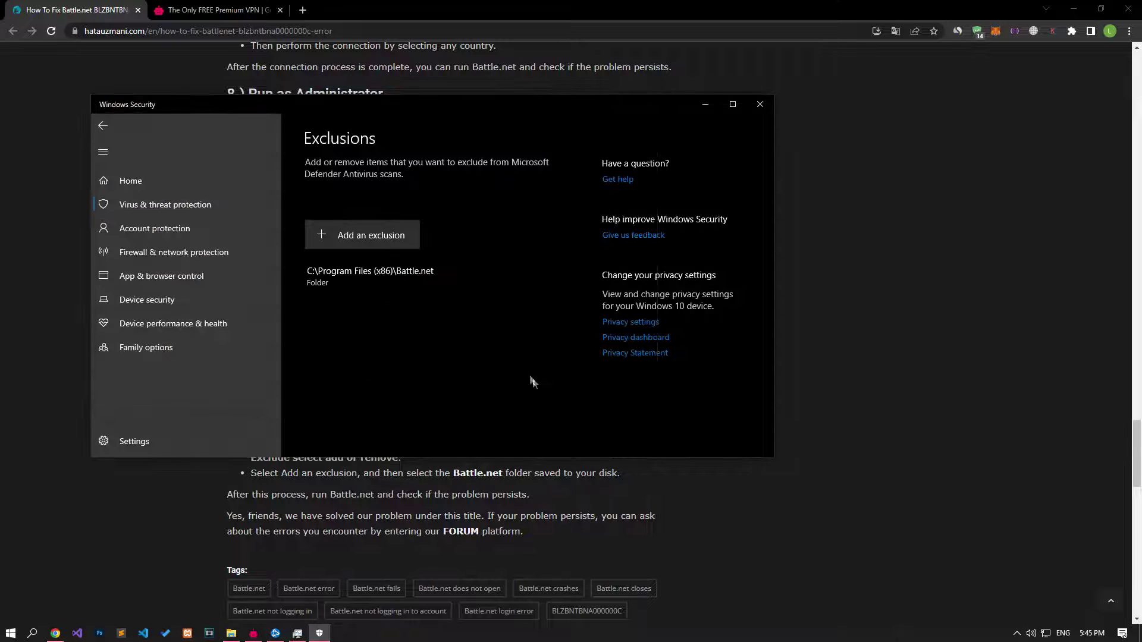
Add the Battle.net folder in C:\ProgramData as a folder exclusion.
{"action": "left_click", "coordinate": [363, 235]}
{"action": "left_click", "coordinate": [355, 283]}
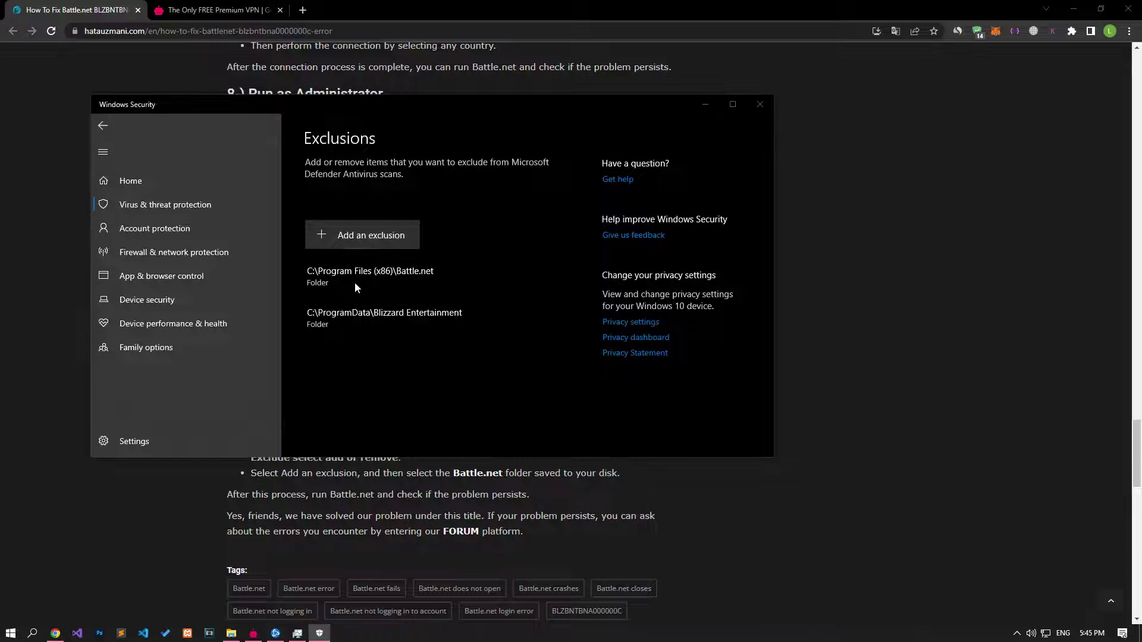
{"action": "left_click", "coordinate": [195, 125]}
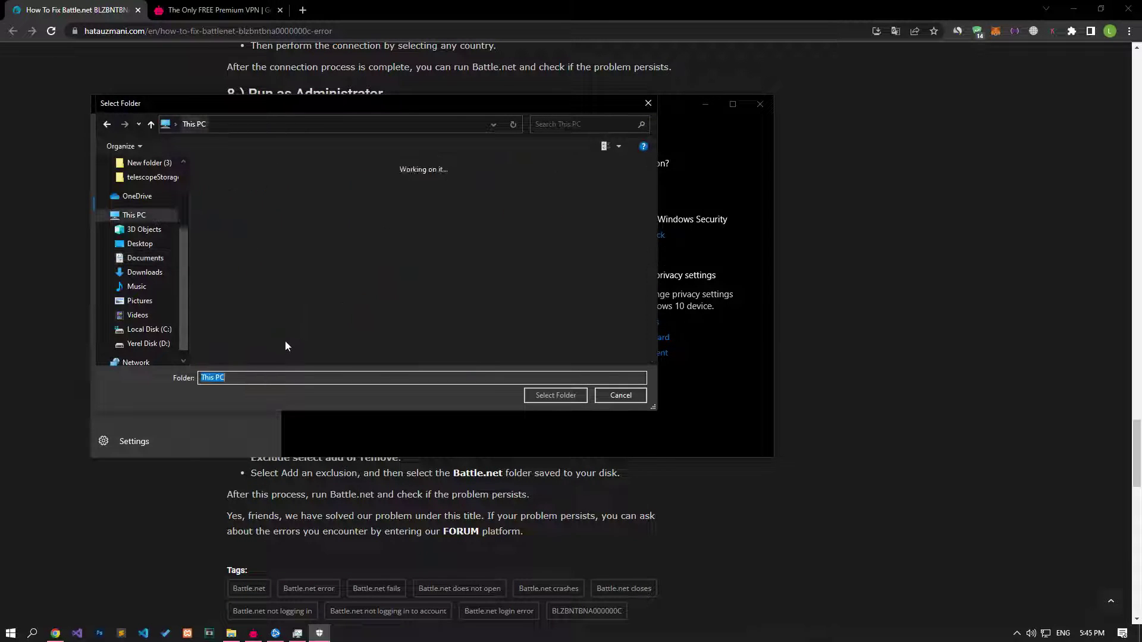
{"action": "double_click", "coordinate": [280, 306]}
{"action": "scroll", "coordinate": [283, 318], "scroll_direction": "down", "scroll_amount": 5}
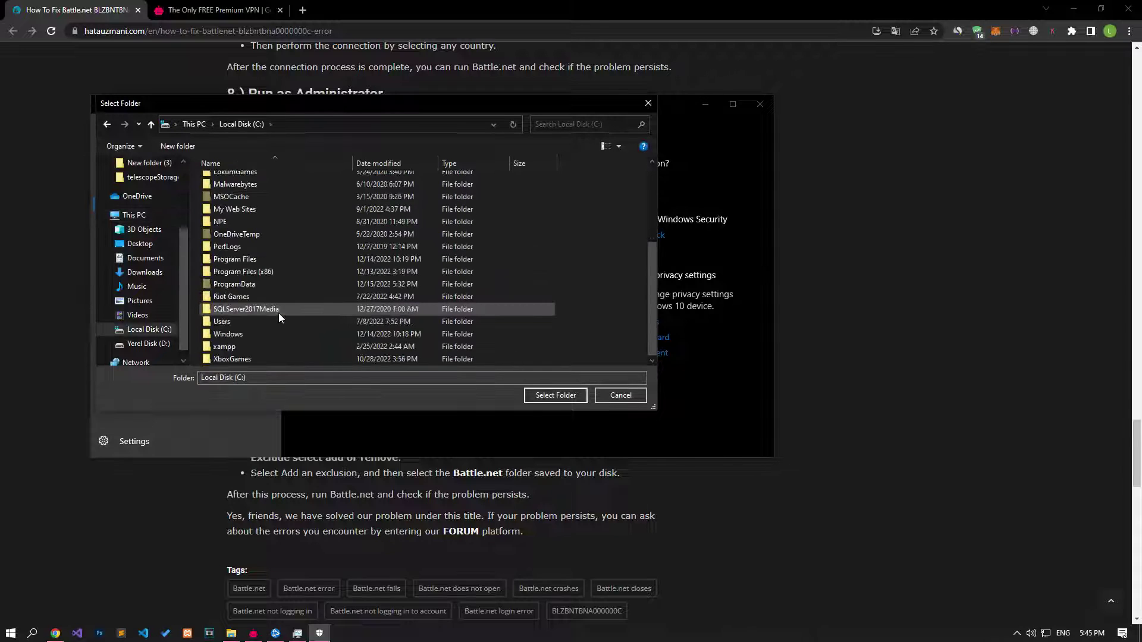
{"action": "double_click", "coordinate": [245, 284]}
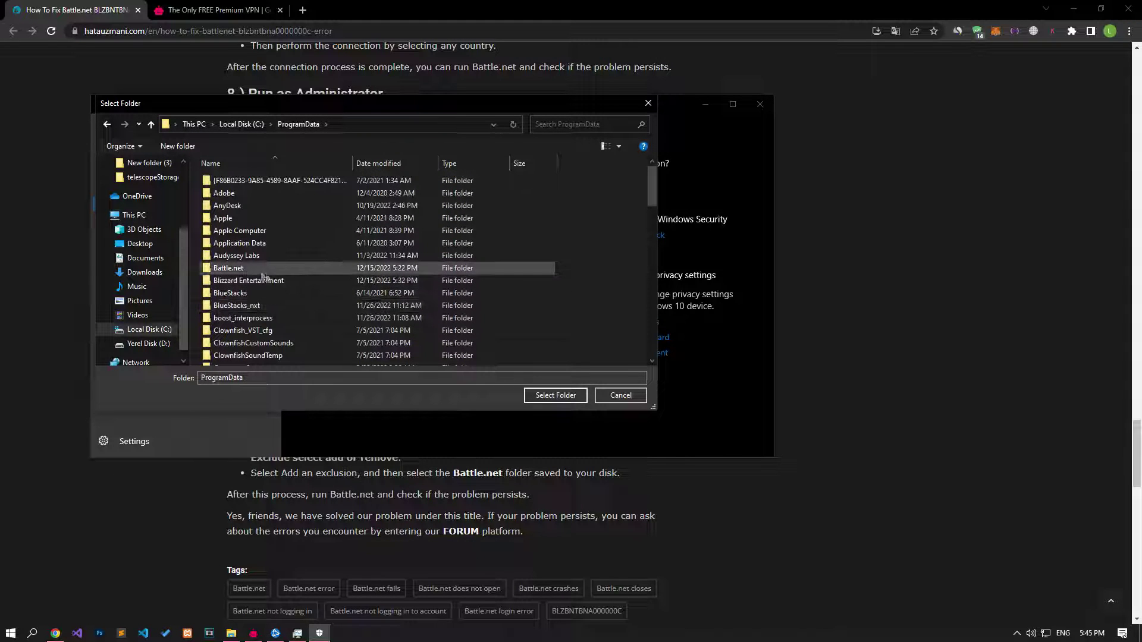
{"action": "left_click", "coordinate": [230, 271]}
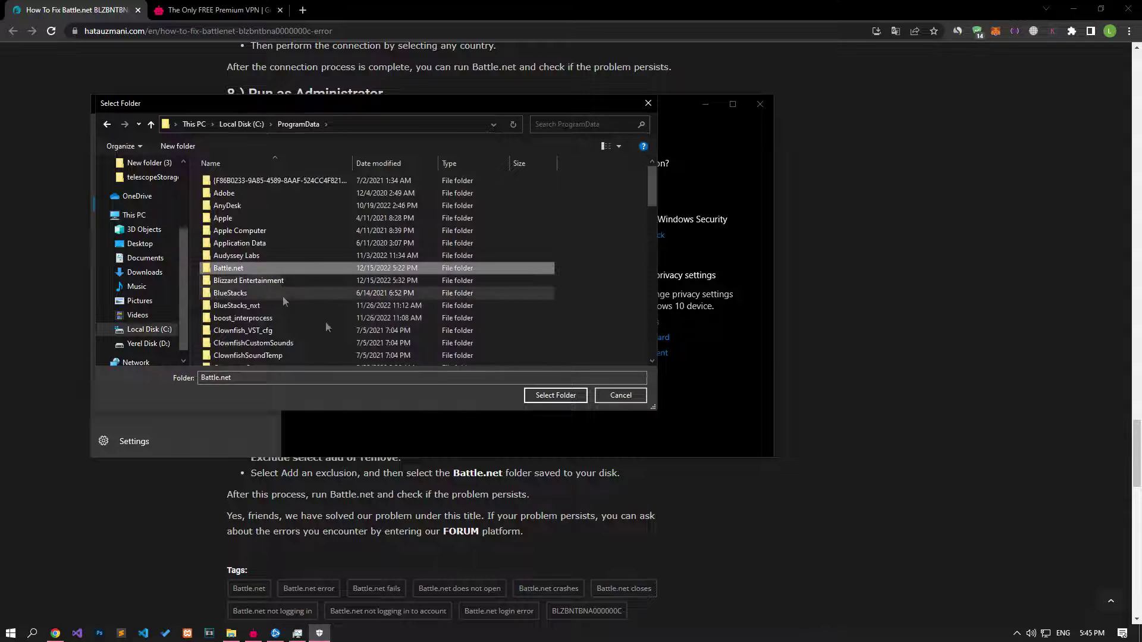
{"action": "left_click", "coordinate": [553, 395]}
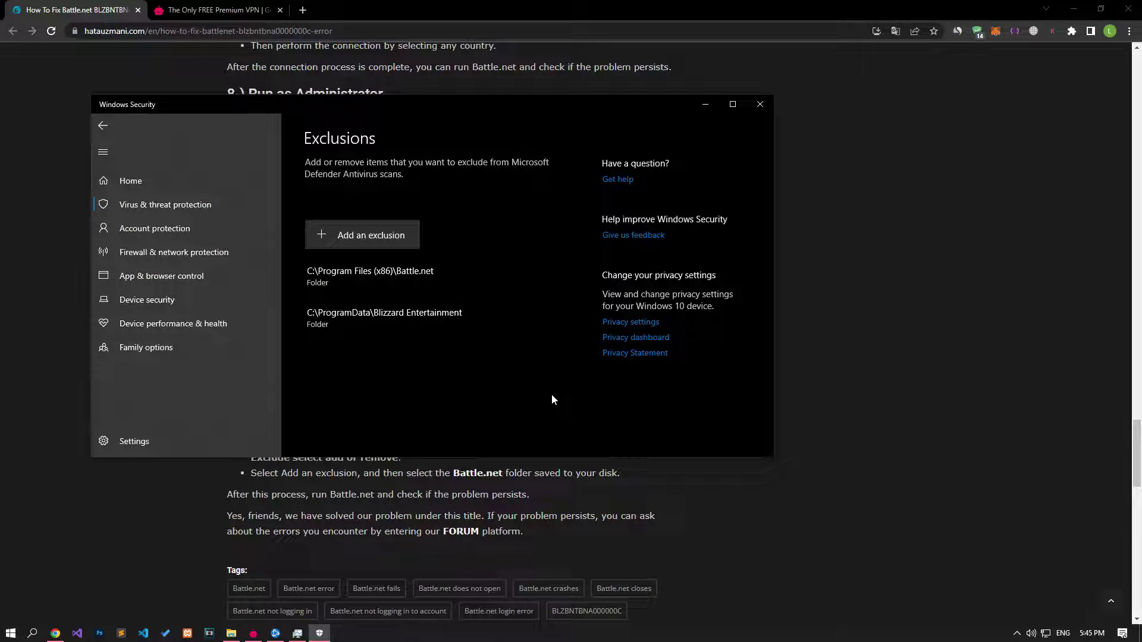
Add the Battle.net folder in %localappdata% as a Microsoft Defender folder exclusion.
{"action": "left_click", "coordinate": [387, 232]}
{"action": "left_click", "coordinate": [366, 283]}
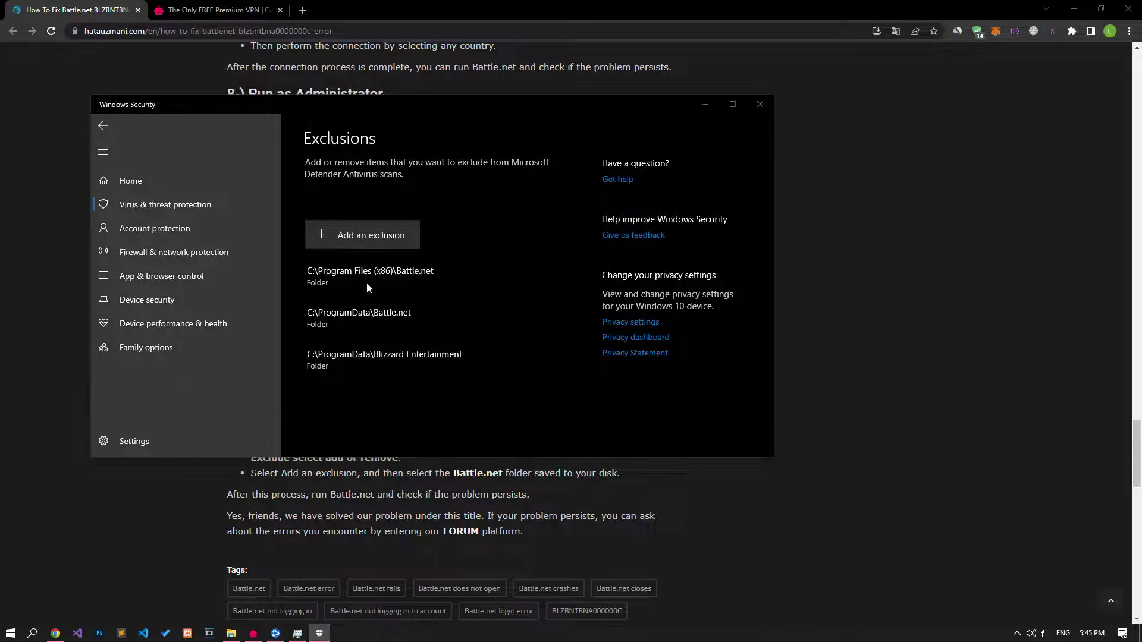
{"action": "left_click", "coordinate": [285, 124]}
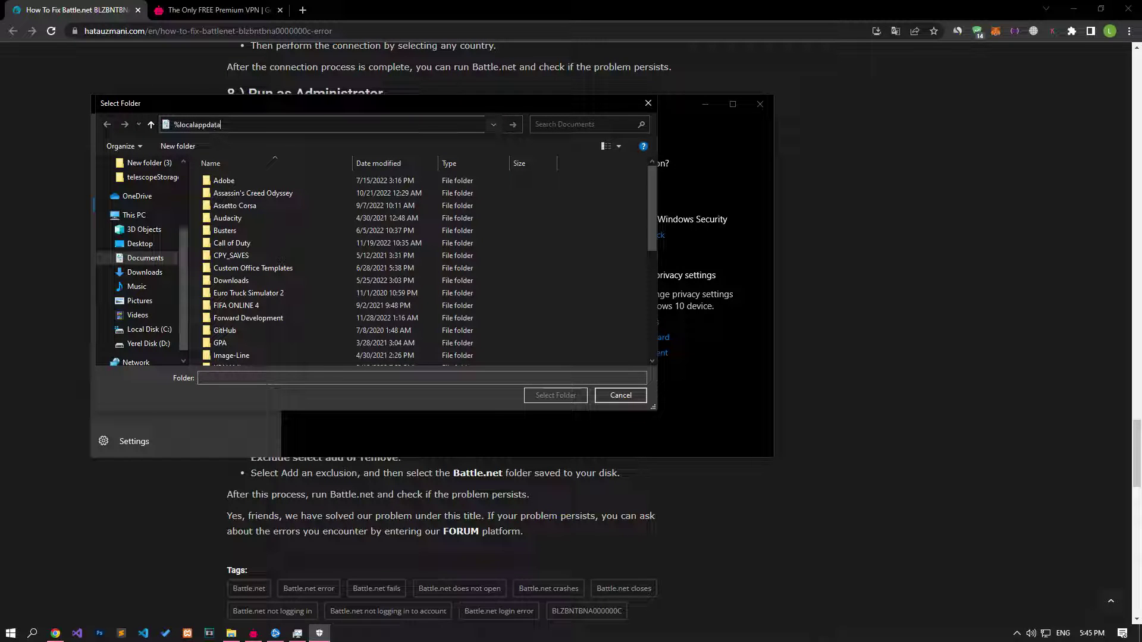
{"action": "type", "text": "%localappdata%"}
{"action": "key", "text": "Return"}
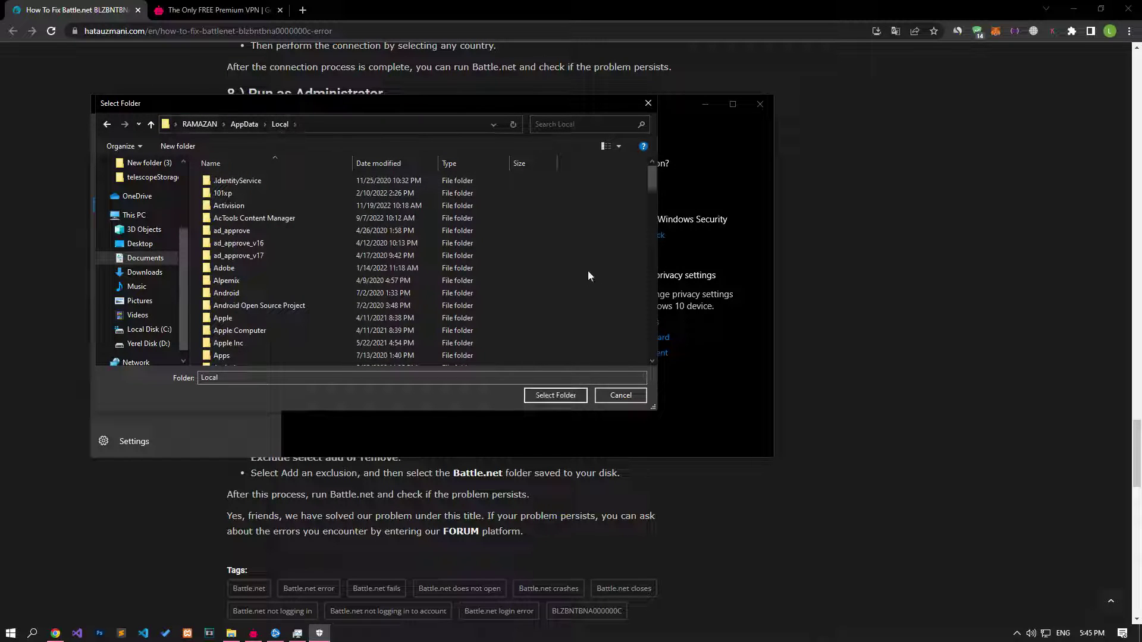
{"action": "scroll", "coordinate": [588, 269], "scroll_direction": "down", "scroll_amount": 7}
{"action": "left_click", "coordinate": [224, 190]}
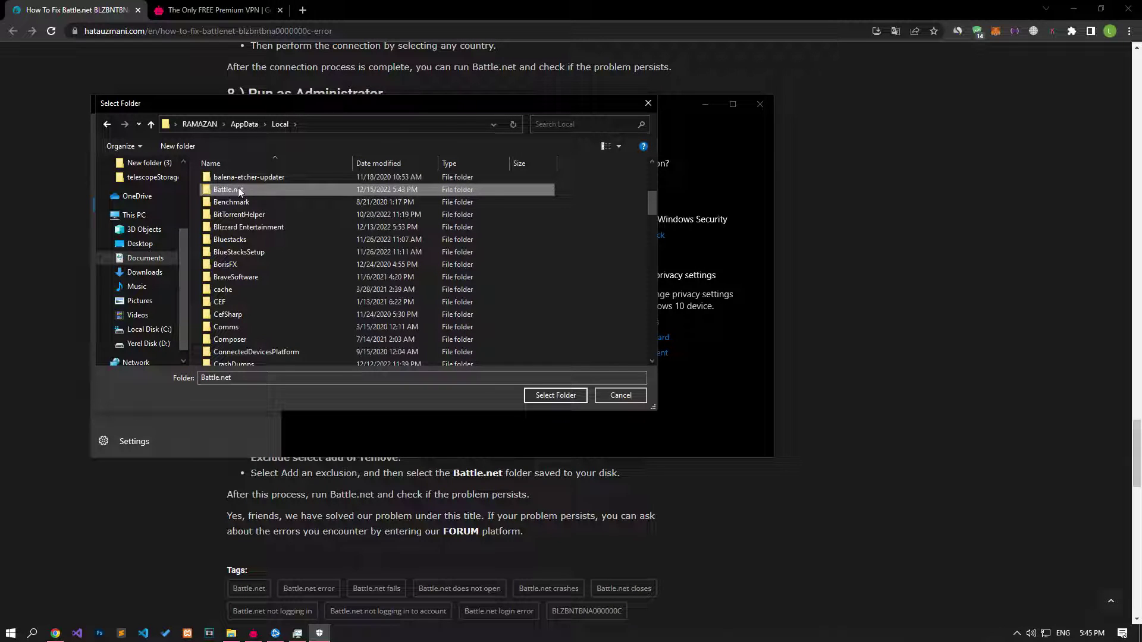
{"action": "left_click", "coordinate": [552, 396]}
Add the Blizzard Entertainment folder in %localappdata% as another folder exclusion.
{"action": "left_click", "coordinate": [384, 236]}
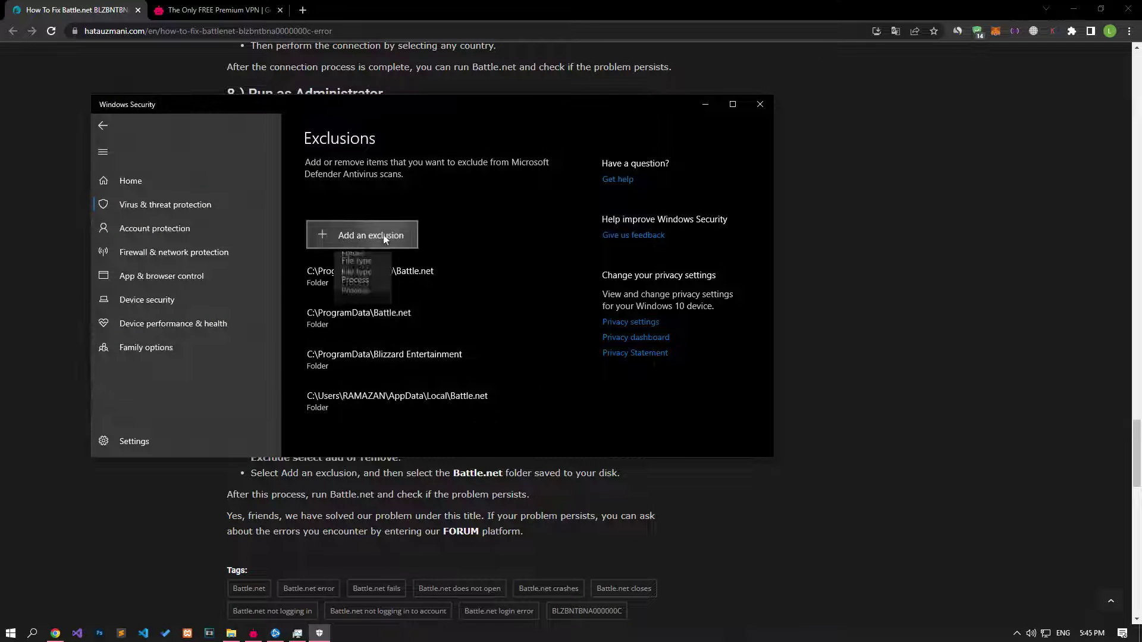
{"action": "left_click", "coordinate": [371, 275]}
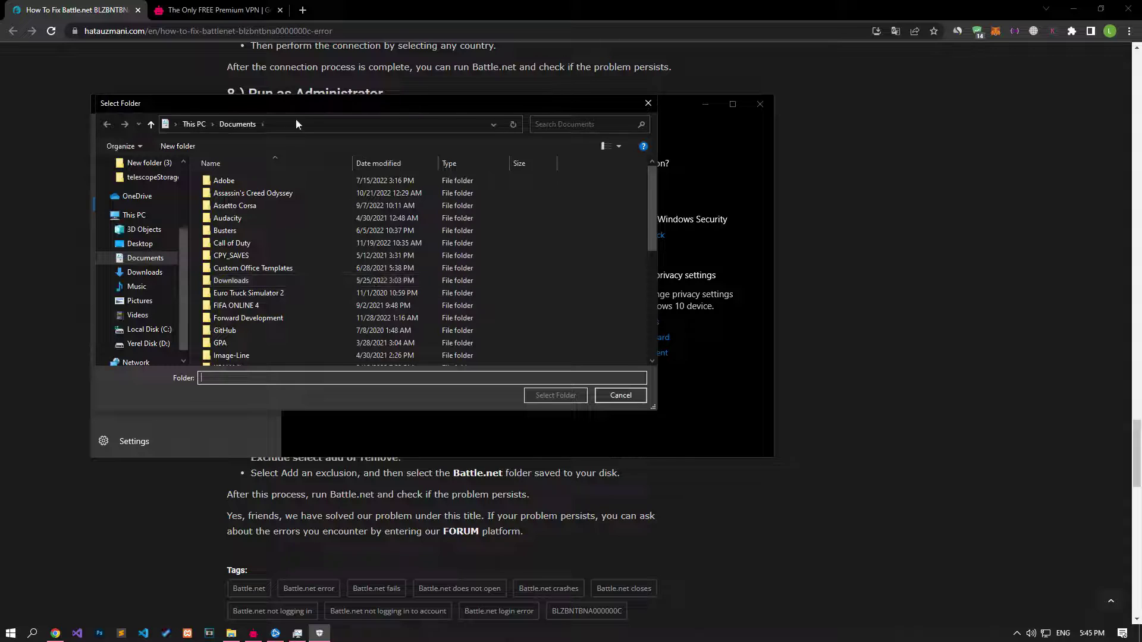
{"action": "left_click", "coordinate": [296, 124]}
{"action": "type", "text": "%local"}
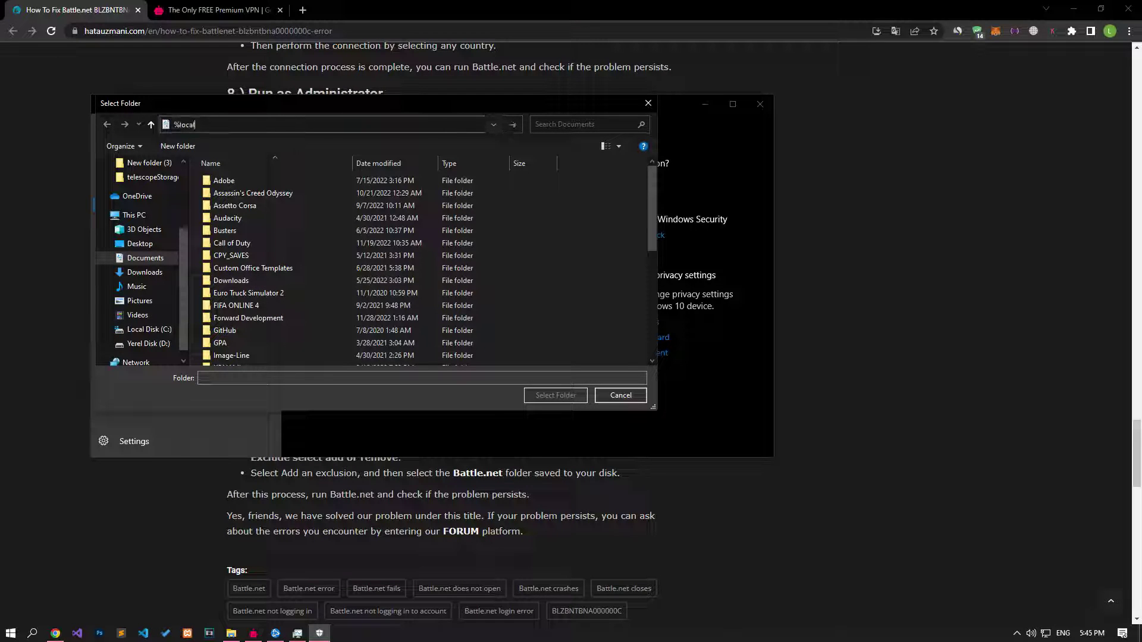
{"action": "type", "text": "appdata%"}
{"action": "key", "text": "Return"}
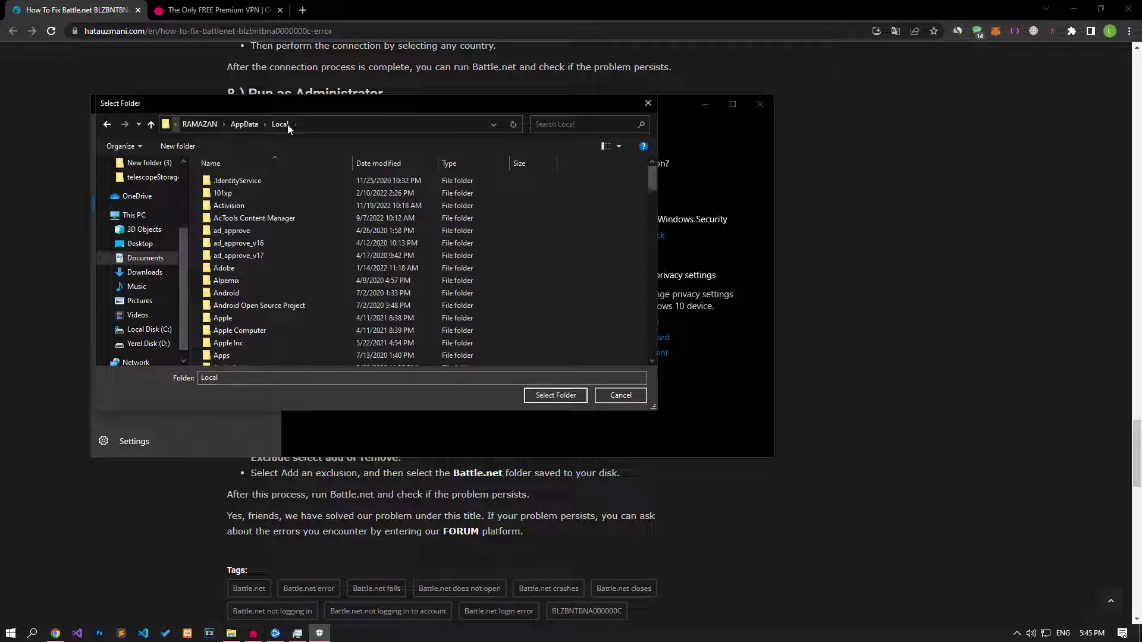
{"action": "key", "text": "b"}
{"action": "key", "text": "Down"}
{"action": "key", "text": "Down"}
{"action": "key", "text": "Down"}
{"action": "key", "text": "Down"}
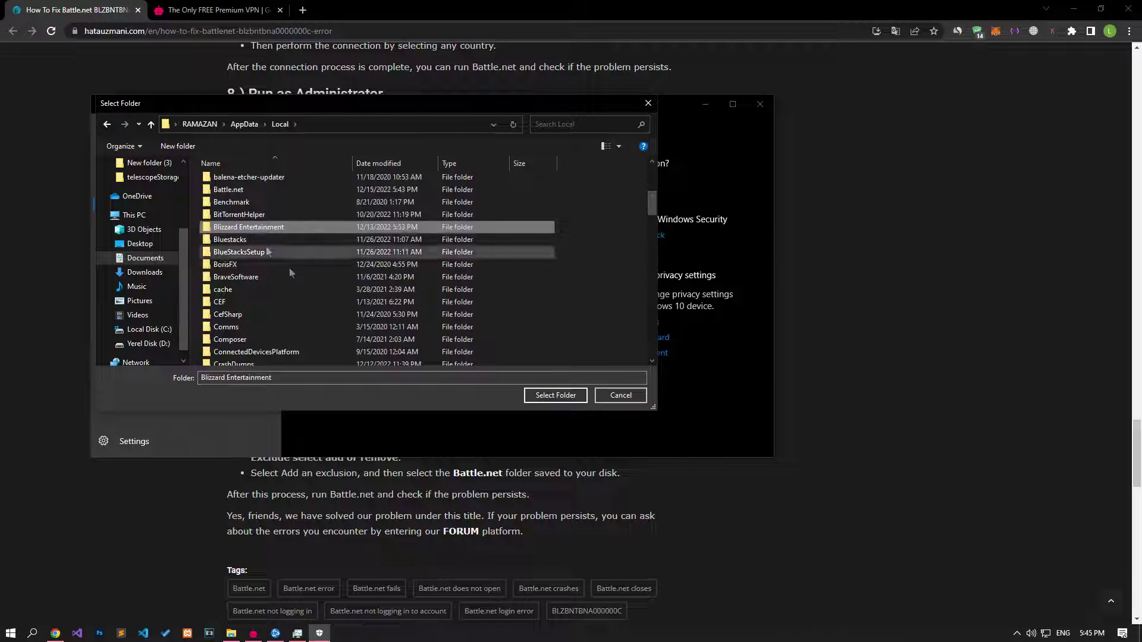
{"action": "left_click", "coordinate": [553, 395]}
Add the Battle.net folder in %appdata% as a folder exclusion and close Windows Security.
{"action": "left_click", "coordinate": [382, 234]}
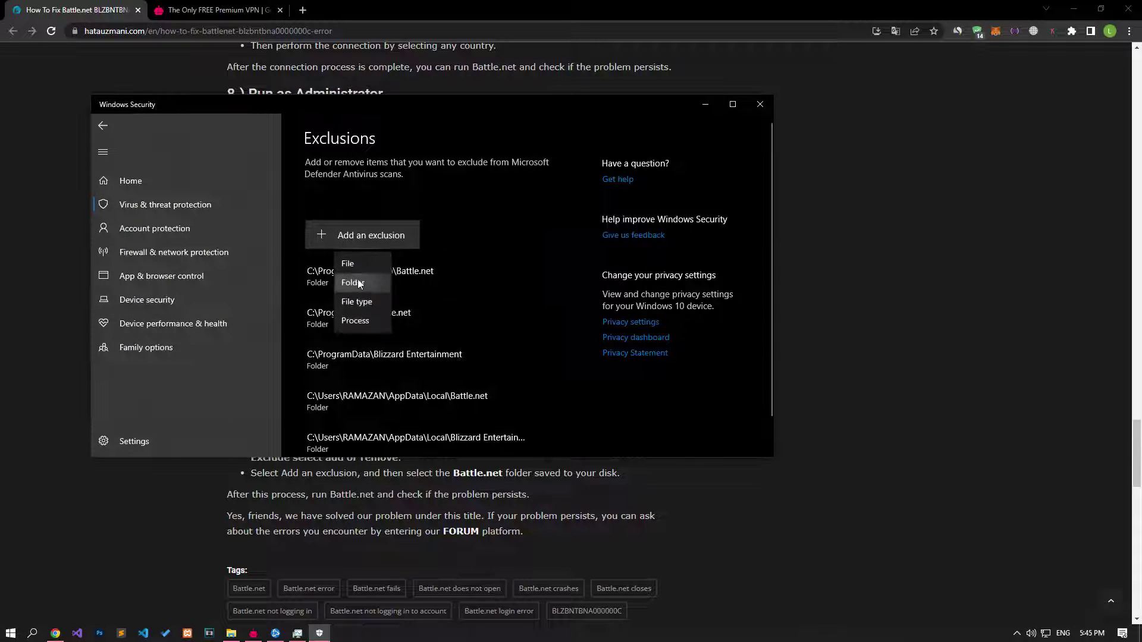
{"action": "left_click", "coordinate": [358, 280]}
{"action": "left_click", "coordinate": [293, 122]}
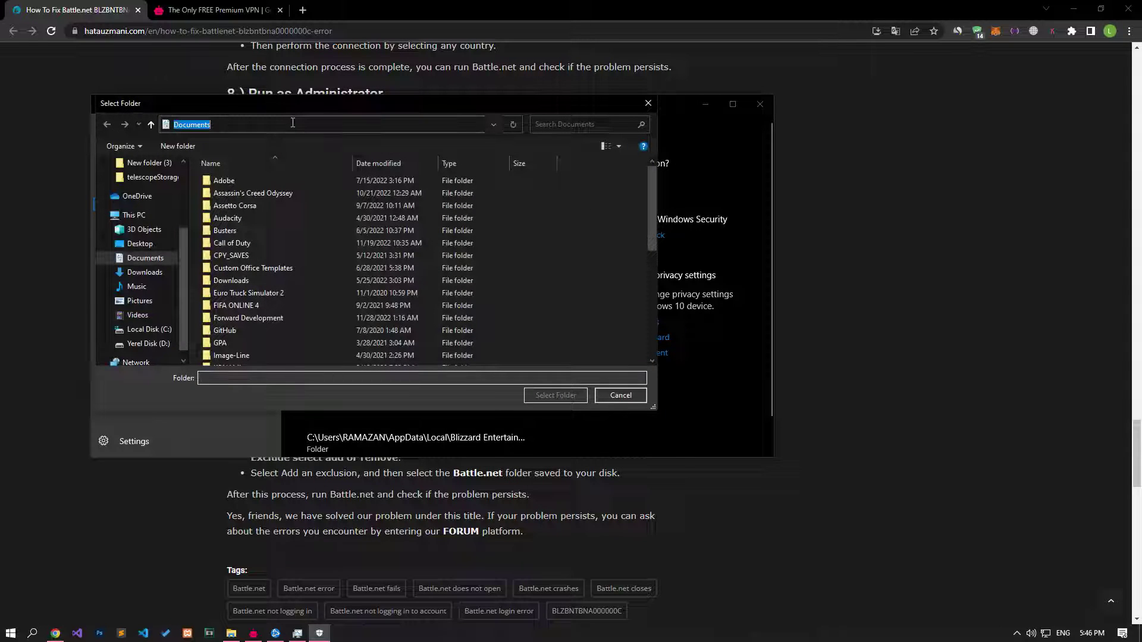
{"action": "type", "text": "%appdata%"}
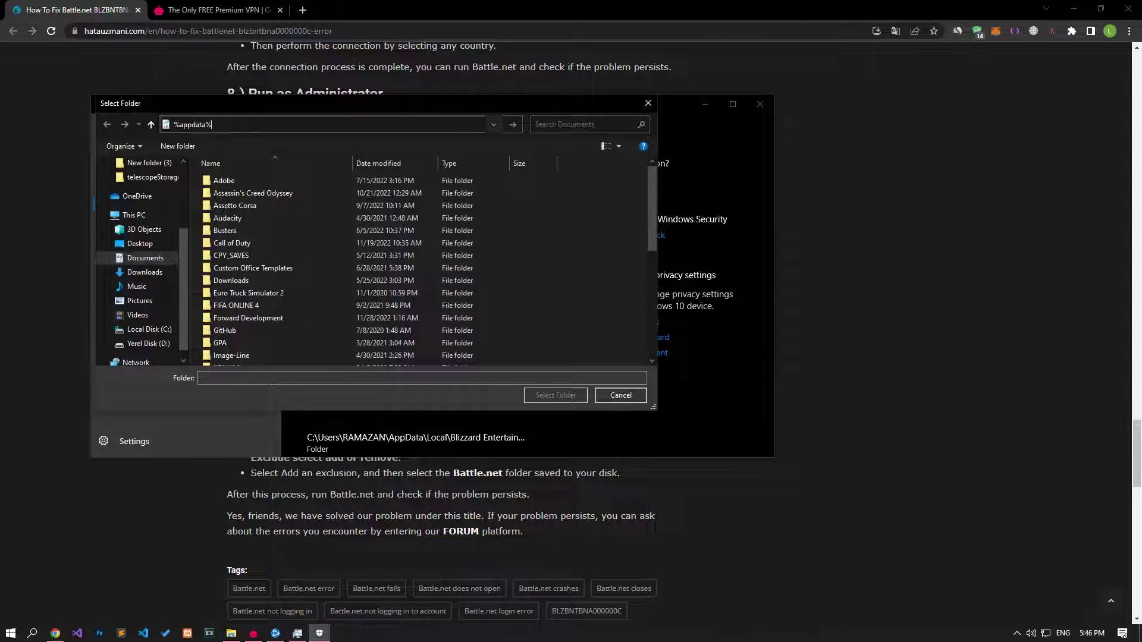
{"action": "key", "text": "Return"}
{"action": "key", "text": "b"}
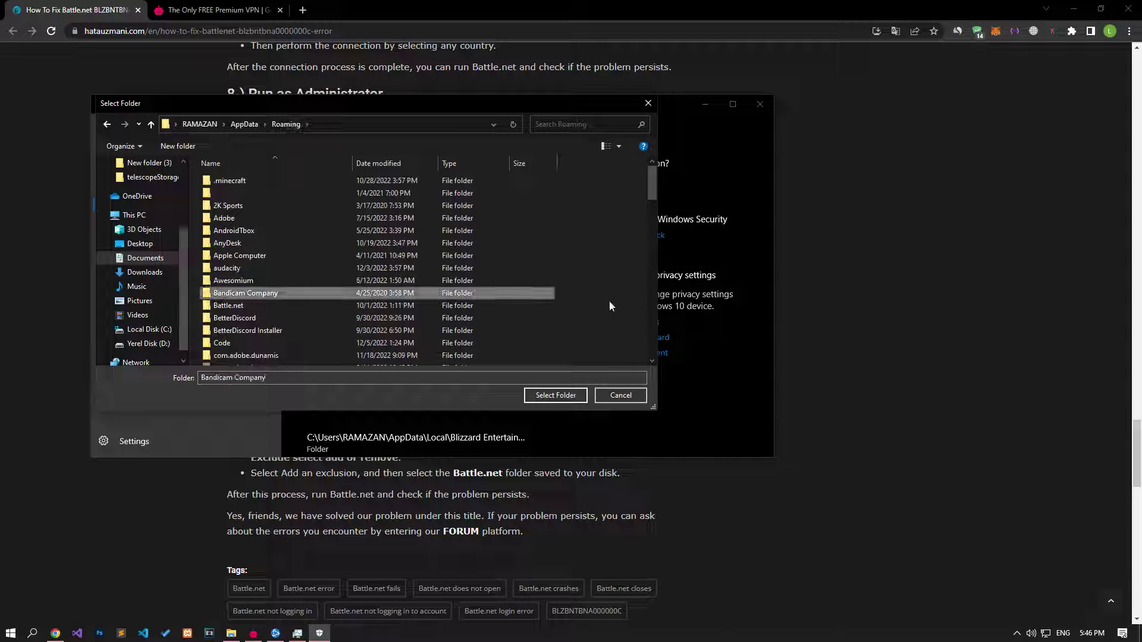
{"action": "left_click", "coordinate": [239, 306]}
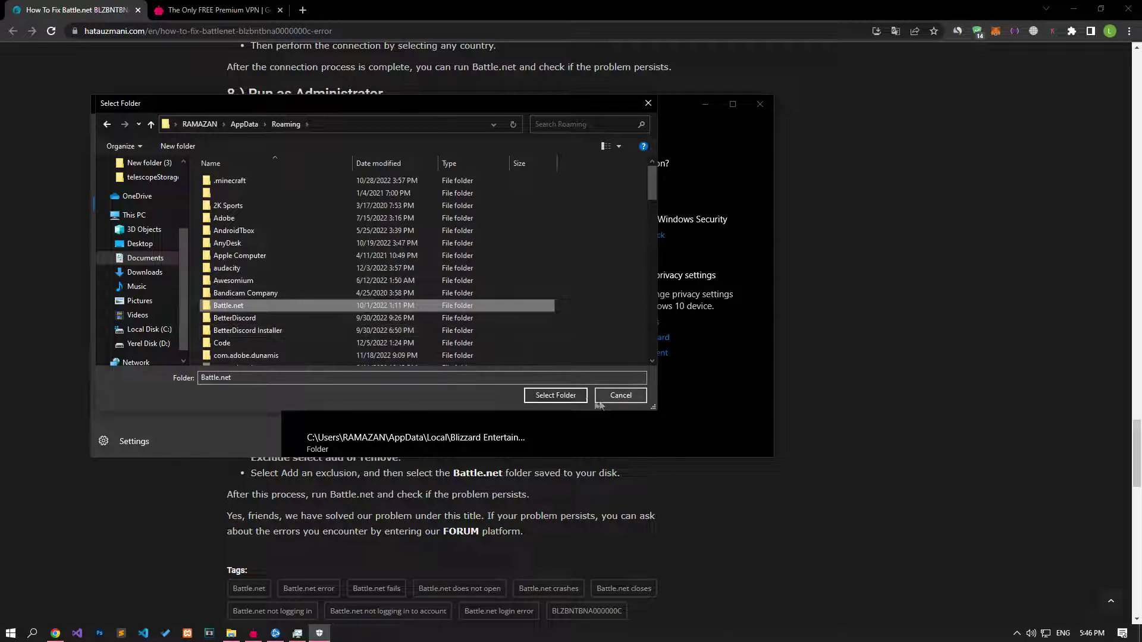
{"action": "left_click", "coordinate": [565, 394]}
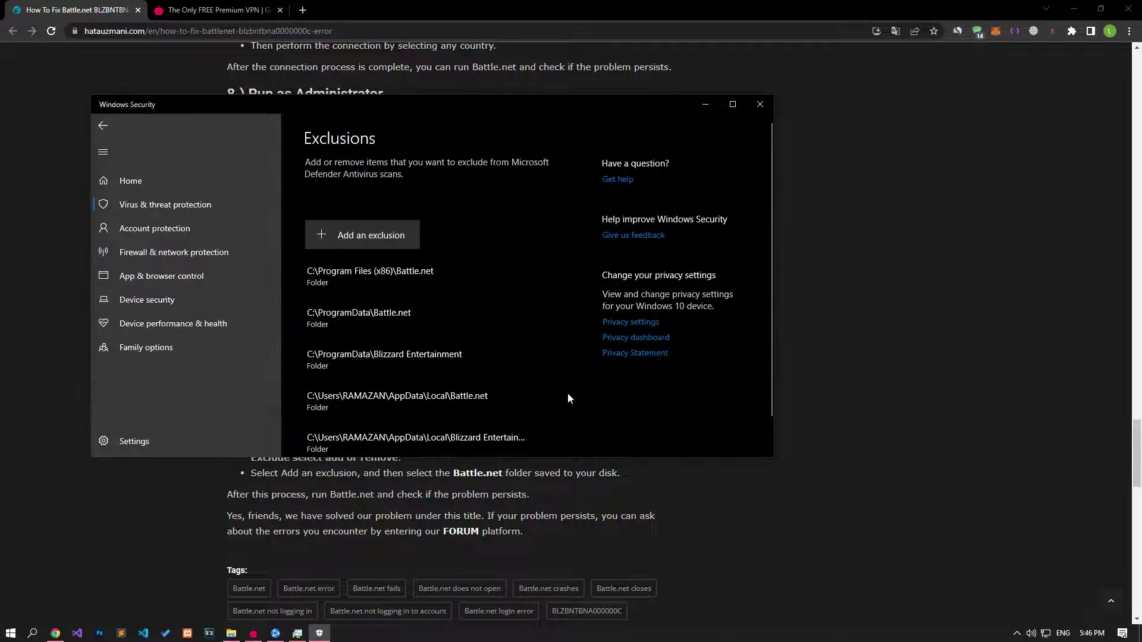
{"action": "left_click", "coordinate": [760, 105]}
End the running Battle.net (32 bit) task in Task Manager, then close Task Manager.
{"action": "left_click", "coordinate": [275, 632]}
{"action": "right_click", "coordinate": [461, 633]}
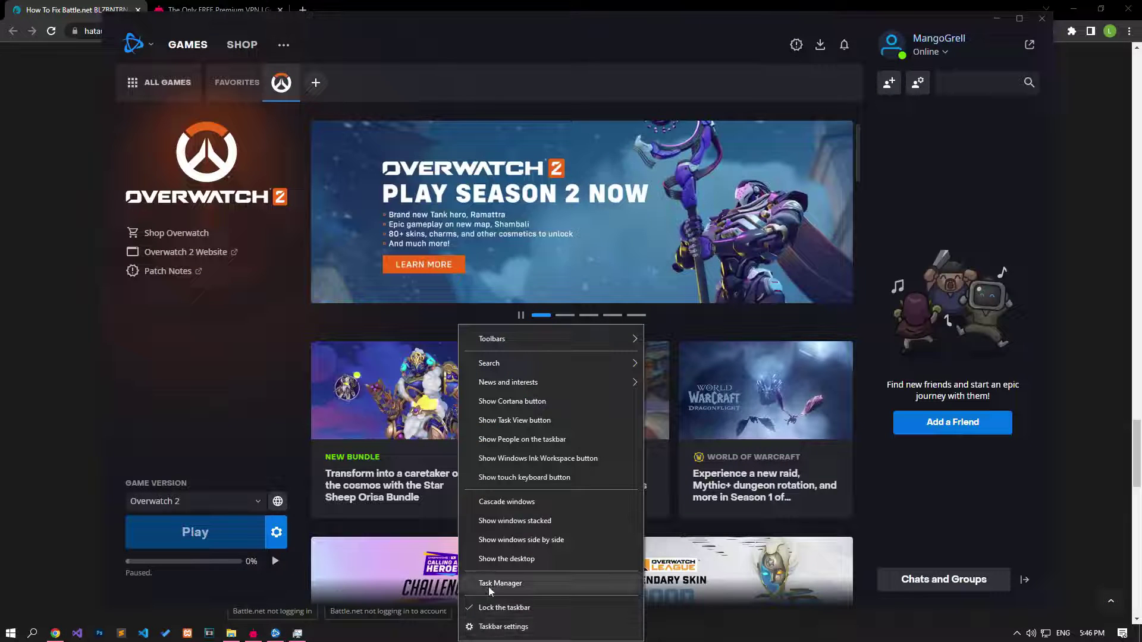
{"action": "left_click", "coordinate": [489, 584]}
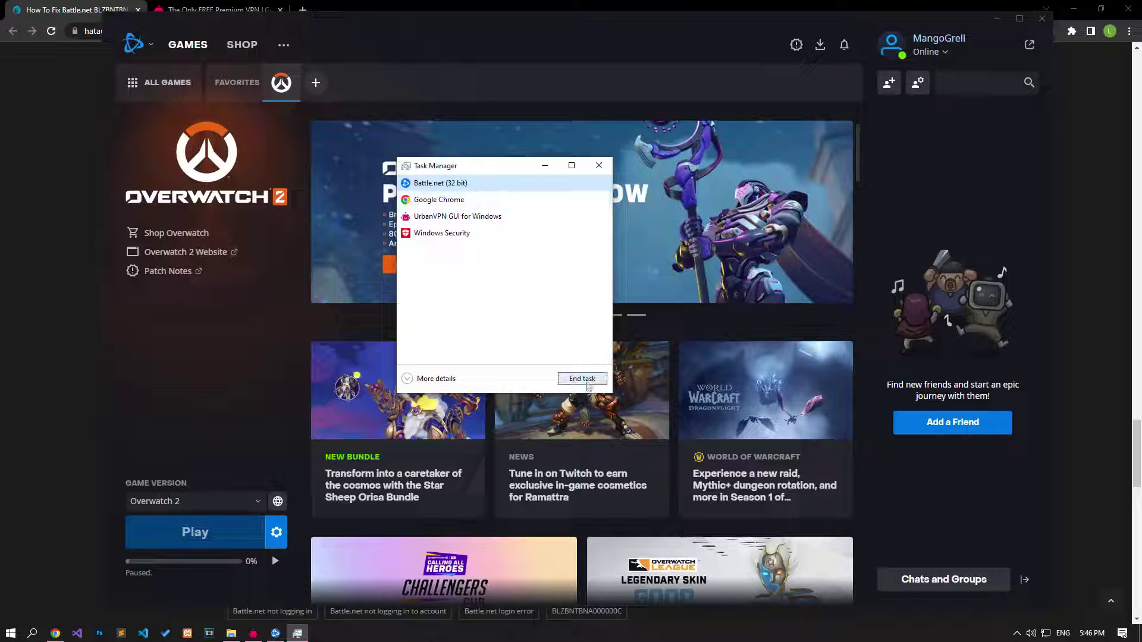
{"action": "left_click", "coordinate": [586, 381]}
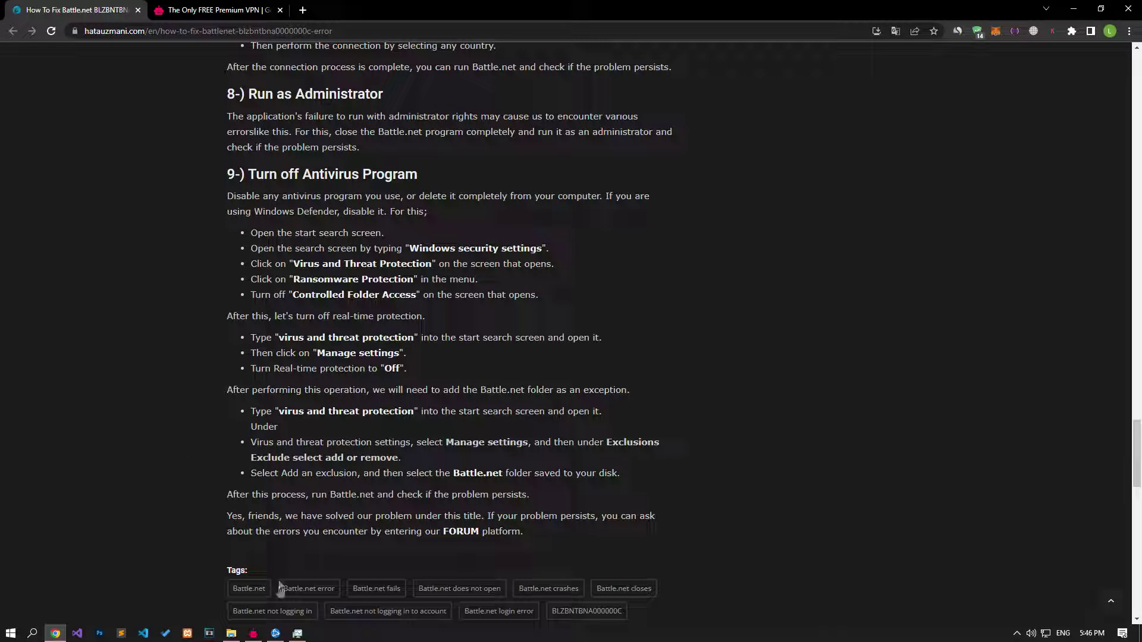
{"action": "left_click", "coordinate": [297, 633]}
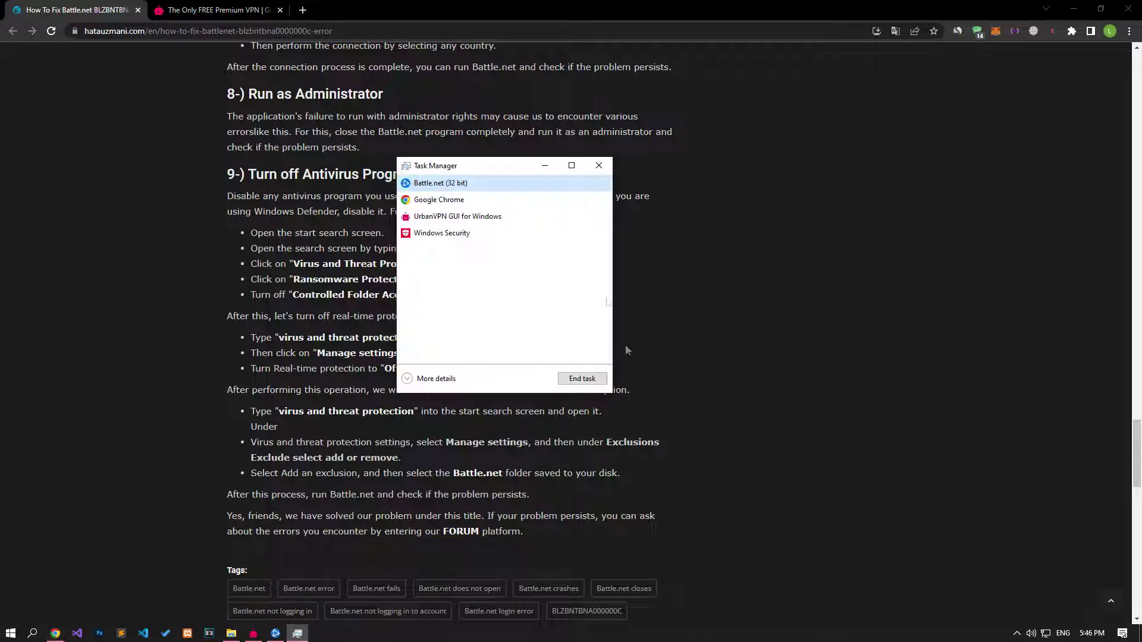
{"action": "left_click", "coordinate": [562, 379]}
{"action": "left_click", "coordinate": [599, 165]}
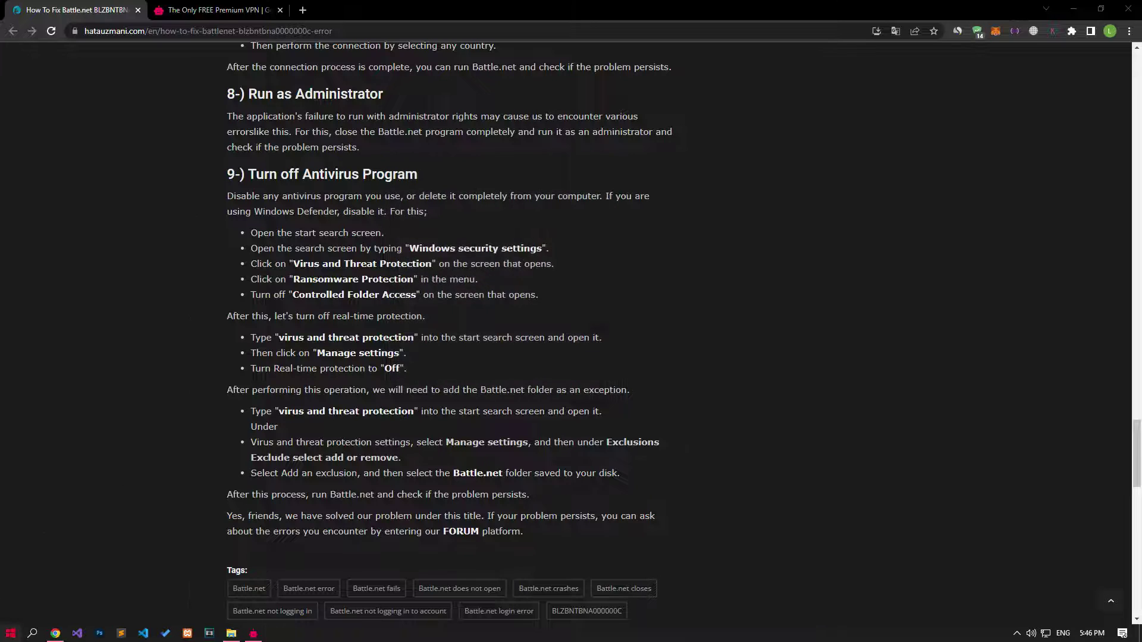
Open the C:\ProgramData folder through the Windows Run dialog.
{"action": "key", "text": "super"}
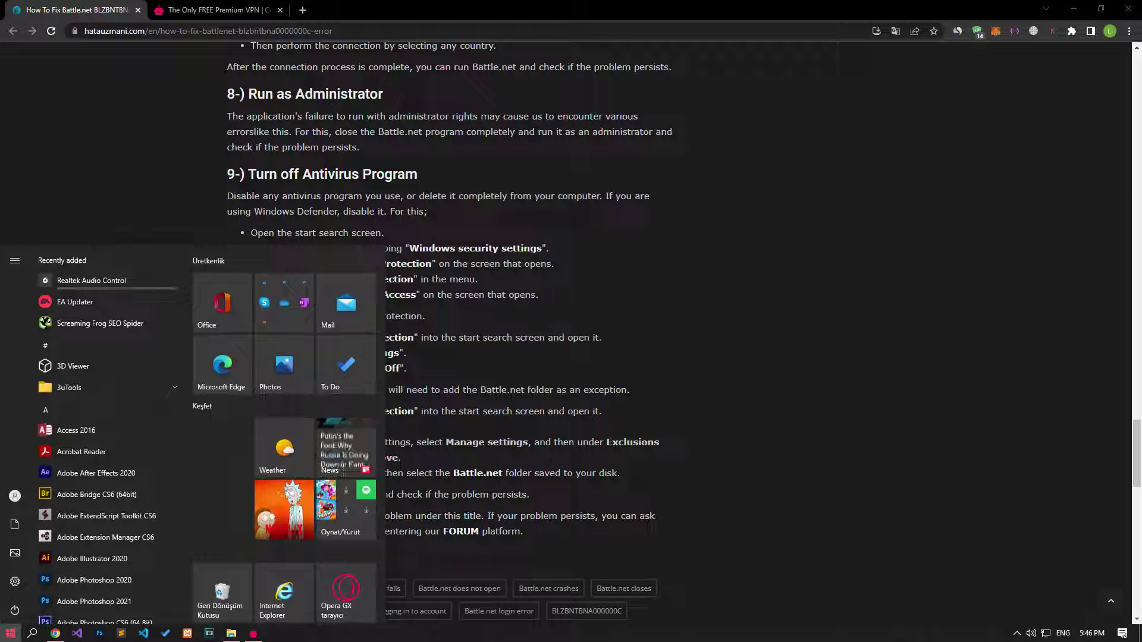
{"action": "type", "text": "run"}
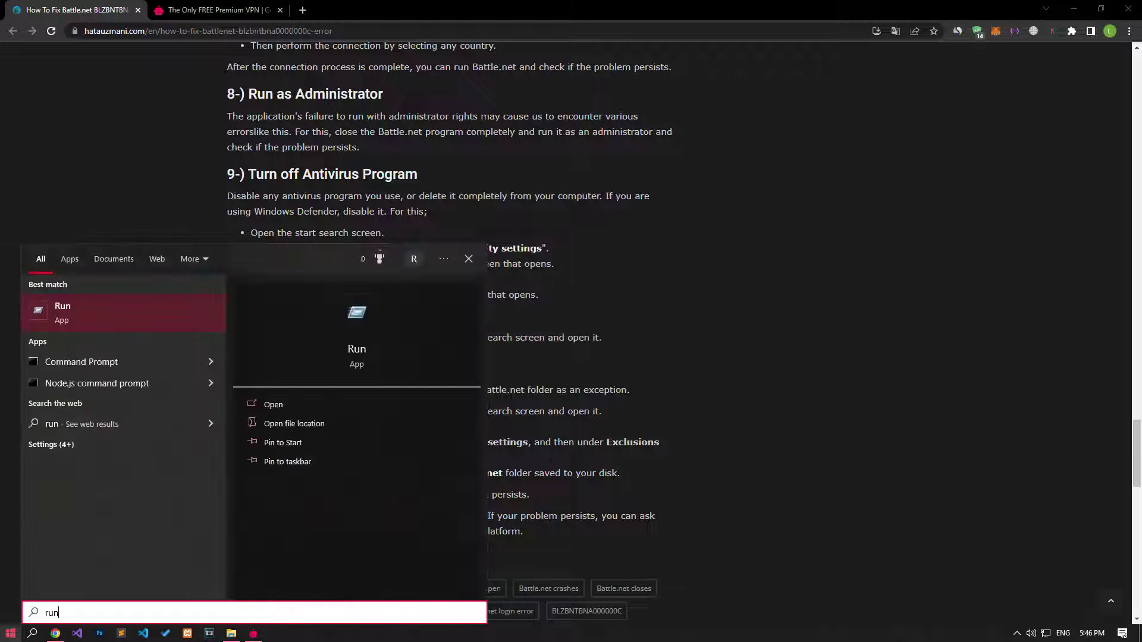
{"action": "left_click", "coordinate": [107, 314]}
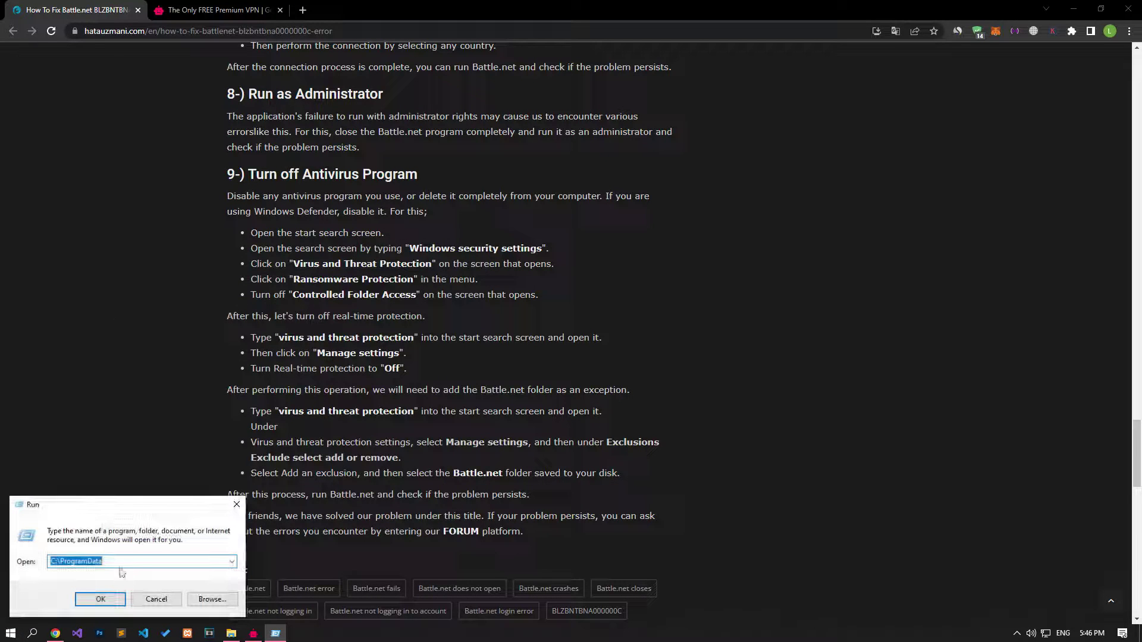
{"action": "left_click", "coordinate": [128, 565]}
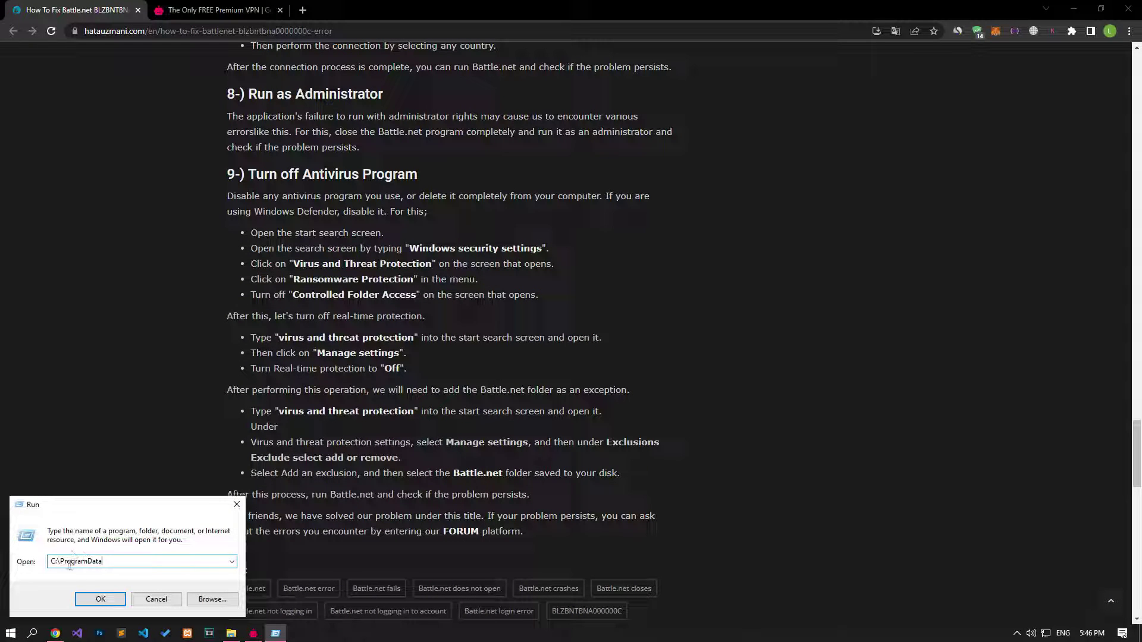
{"action": "left_click", "coordinate": [99, 599]}
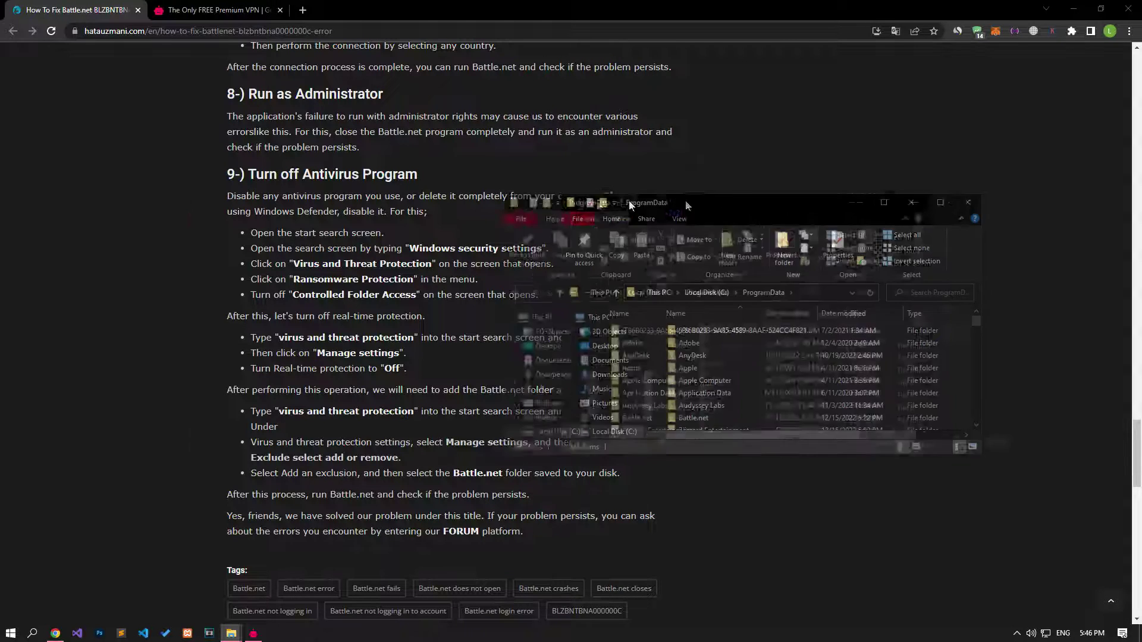
{"action": "left_click_drag", "start_coordinate": [630, 201], "coordinate": [217, 211]}
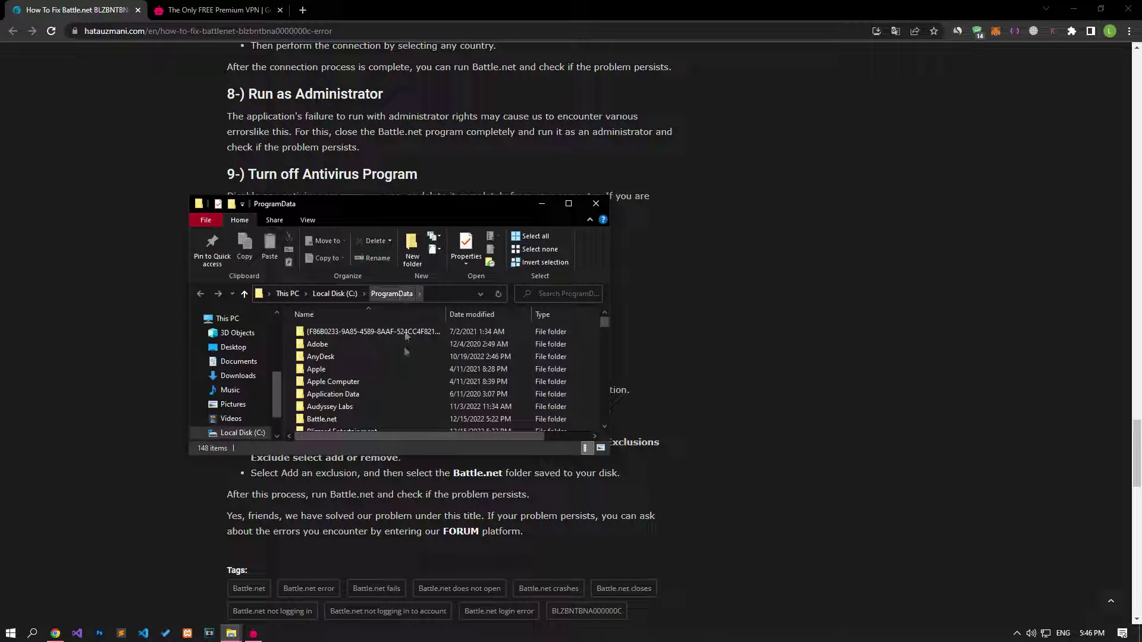
Delete the Battle.net and Blizzard Entertainment folders from ProgramData and close the folder window.
{"action": "scroll", "coordinate": [390, 387], "scroll_direction": "down", "scroll_amount": 2}
{"action": "left_click", "coordinate": [324, 349]}
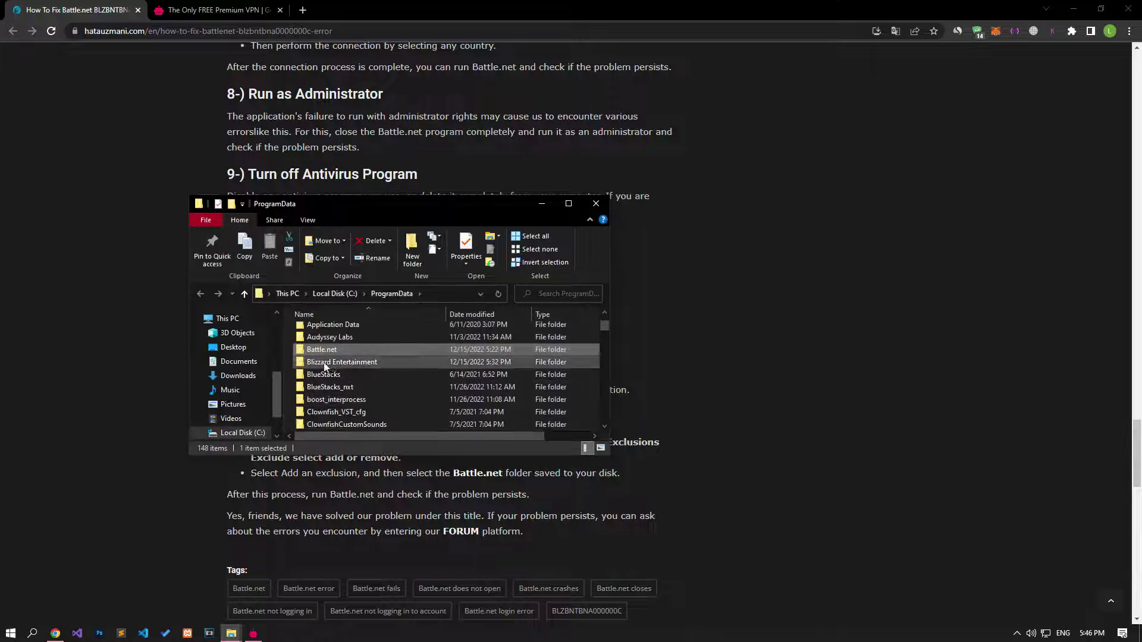
{"action": "left_click", "coordinate": [353, 361], "text": "shift"}
{"action": "right_click", "coordinate": [333, 357]}
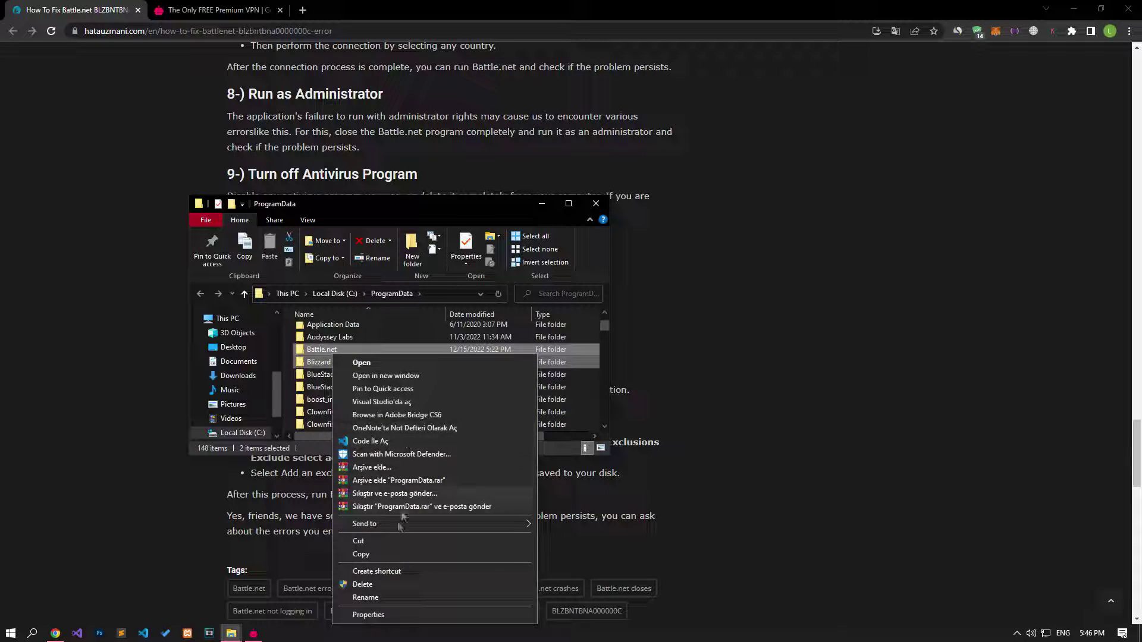
{"action": "left_click", "coordinate": [364, 584]}
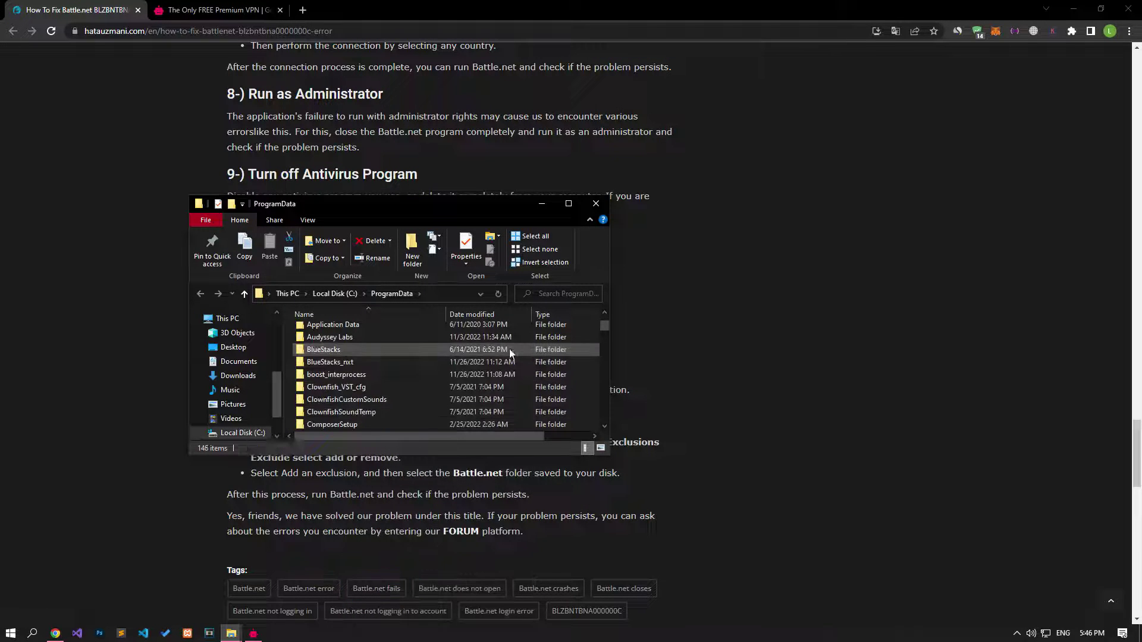
{"action": "left_click", "coordinate": [595, 203]}
Launch Battle.net from its shortcut in New folder (3).
{"action": "left_click", "coordinate": [232, 633]}
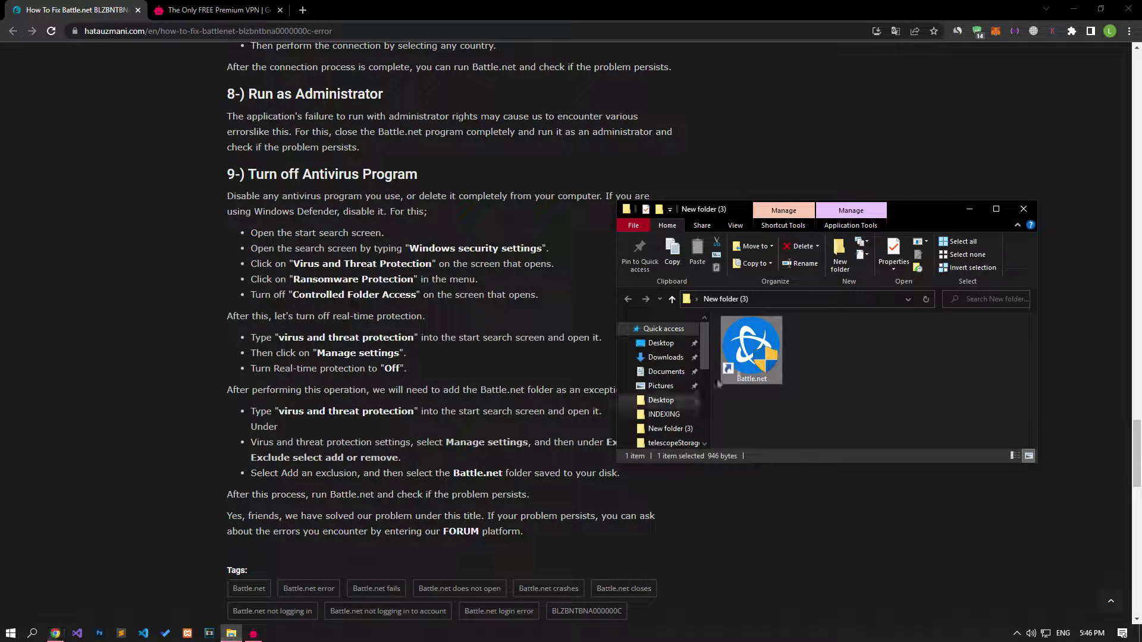
{"action": "double_click", "coordinate": [755, 344]}
Open the guide's FORUM link, close the VPN page, and start posting a new thread in the forum.
{"action": "left_click", "coordinate": [461, 531]}
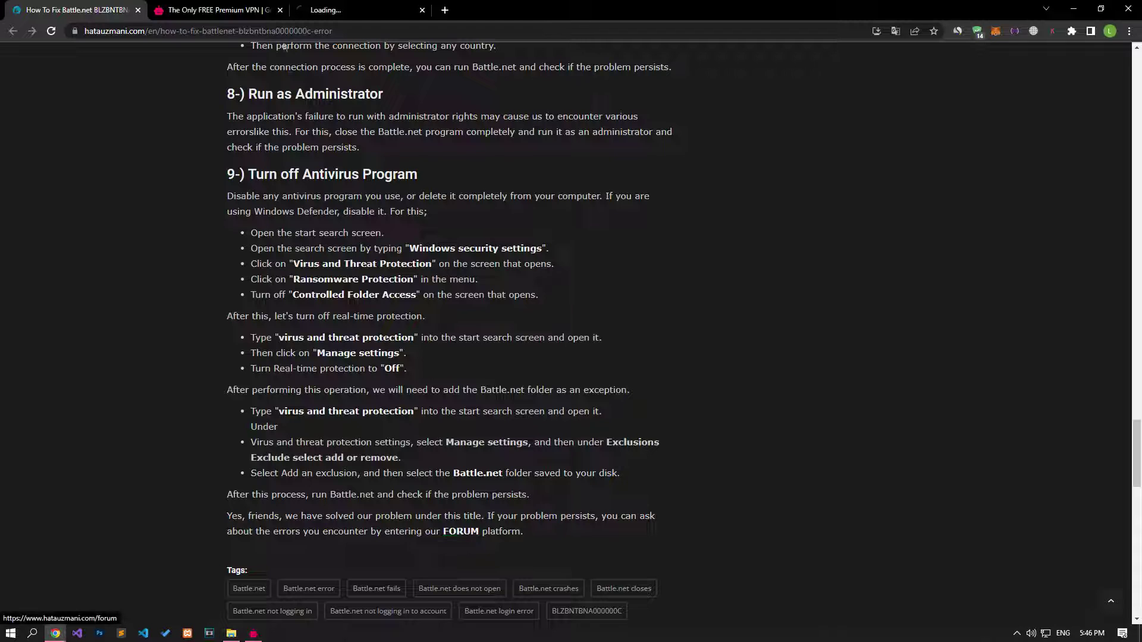
{"action": "left_click", "coordinate": [280, 10]}
{"action": "left_click", "coordinate": [233, 6]}
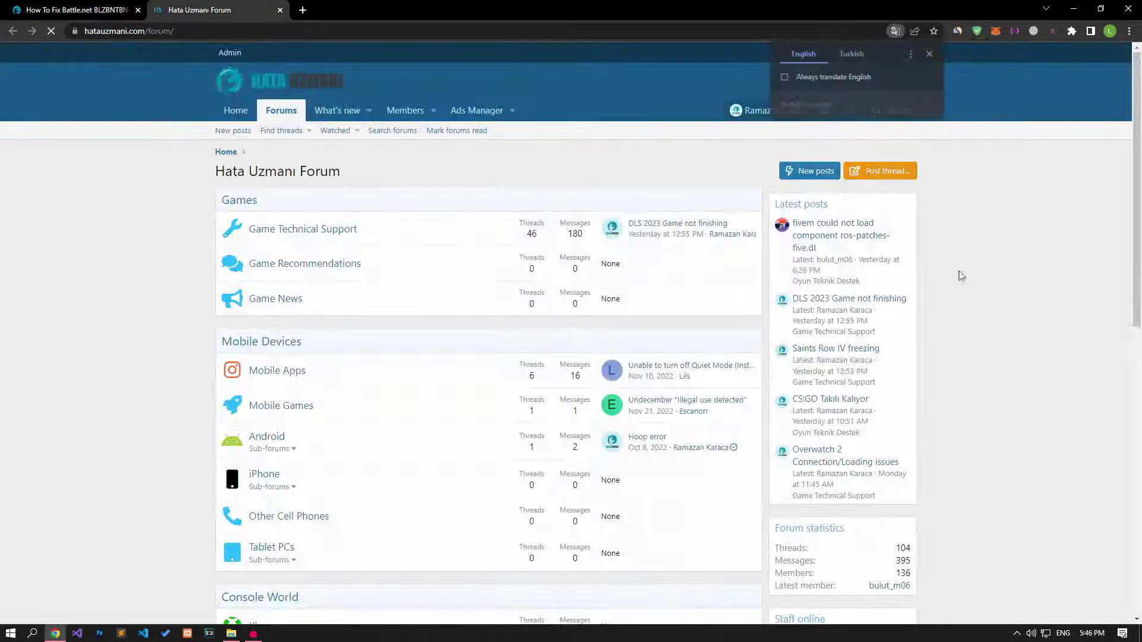
{"action": "left_click", "coordinate": [884, 177]}
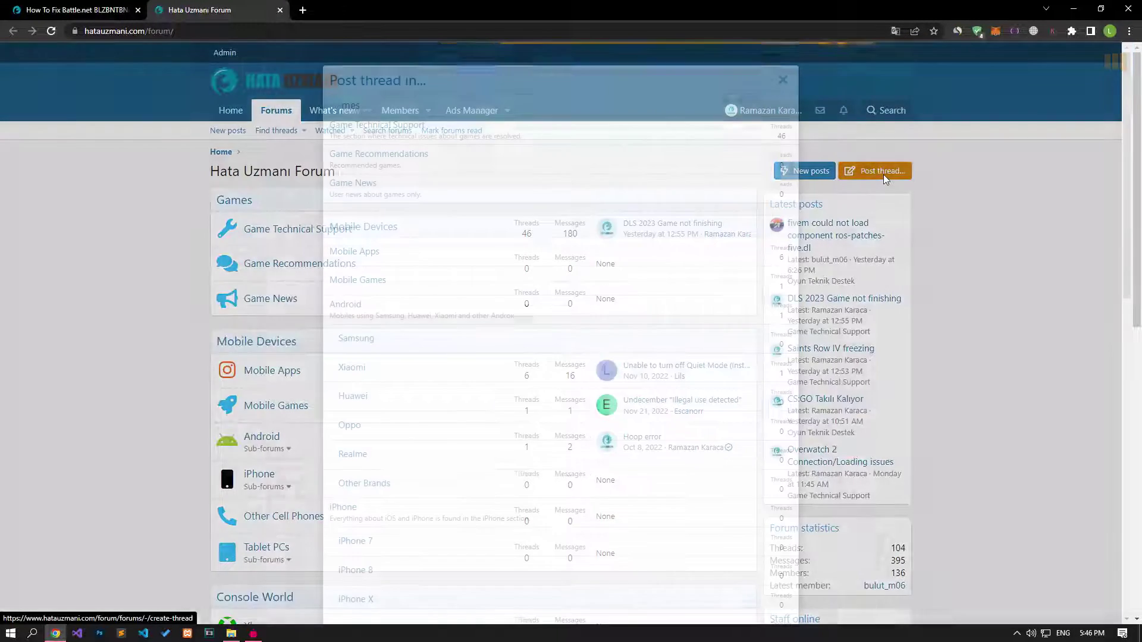